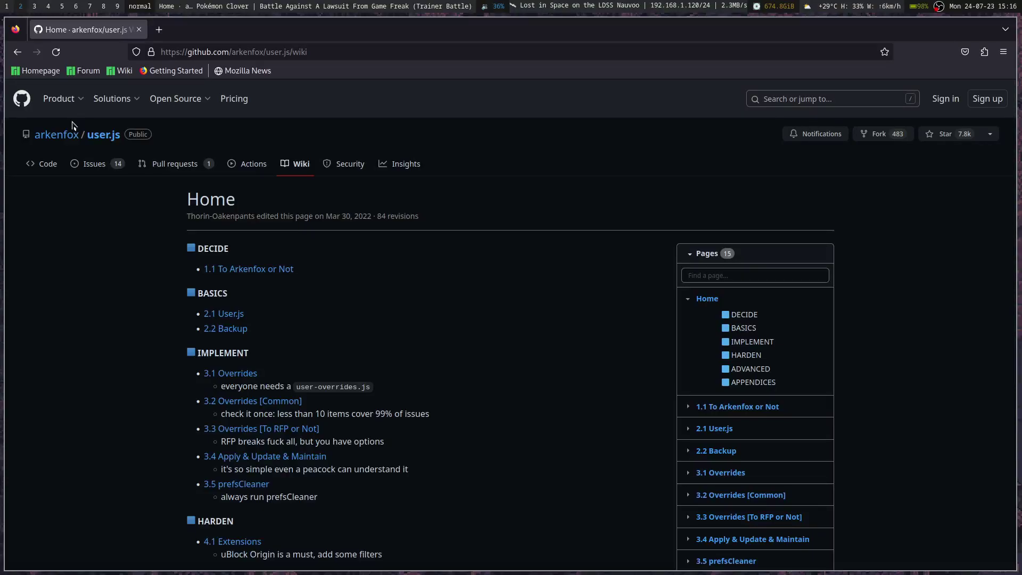
- Look over the arkenfox organization page in a new tab, then close it
right_click(96, 141)
left_click(113, 148)
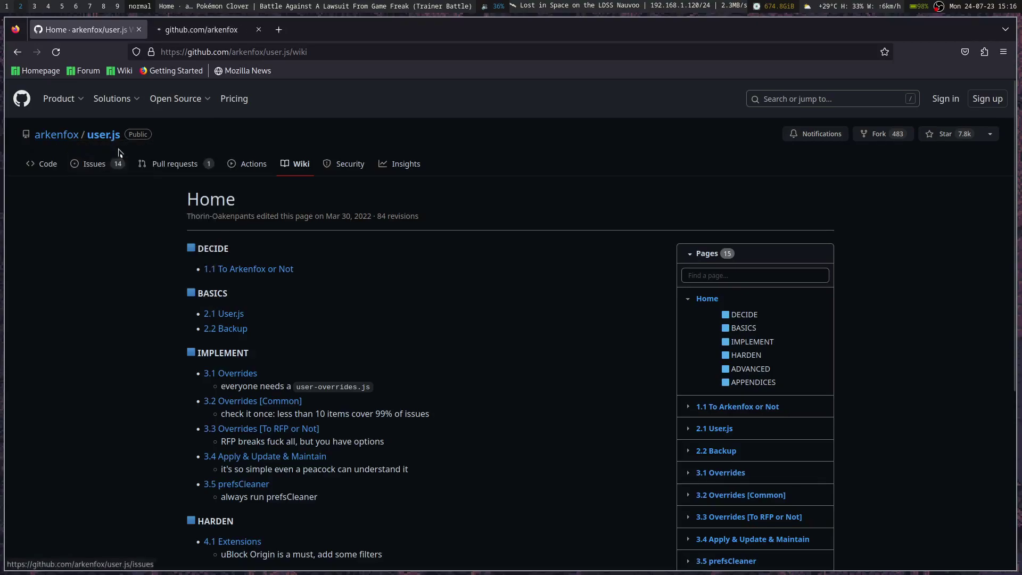
left_click(216, 33)
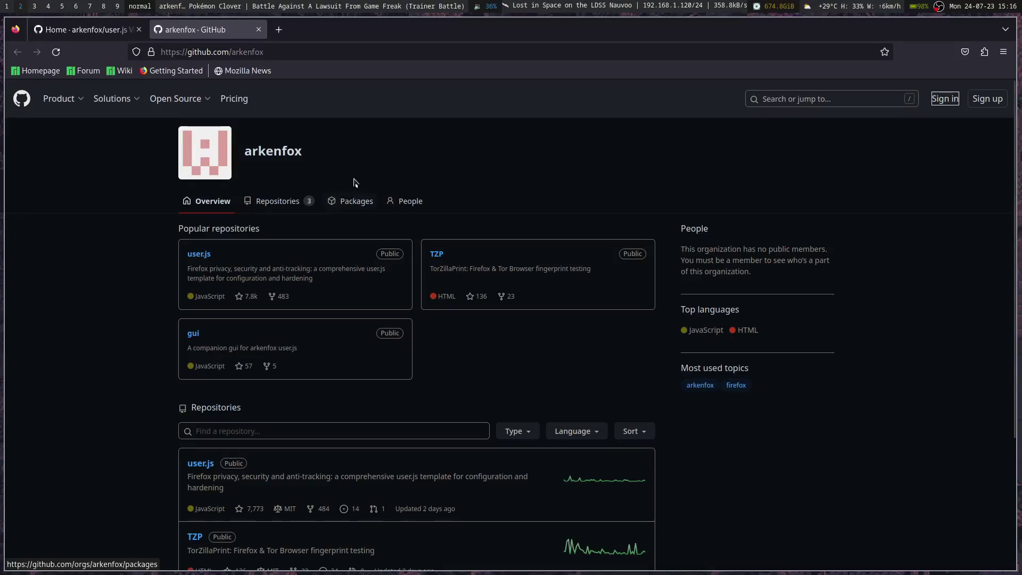
scroll(486, 174, "down", 3)
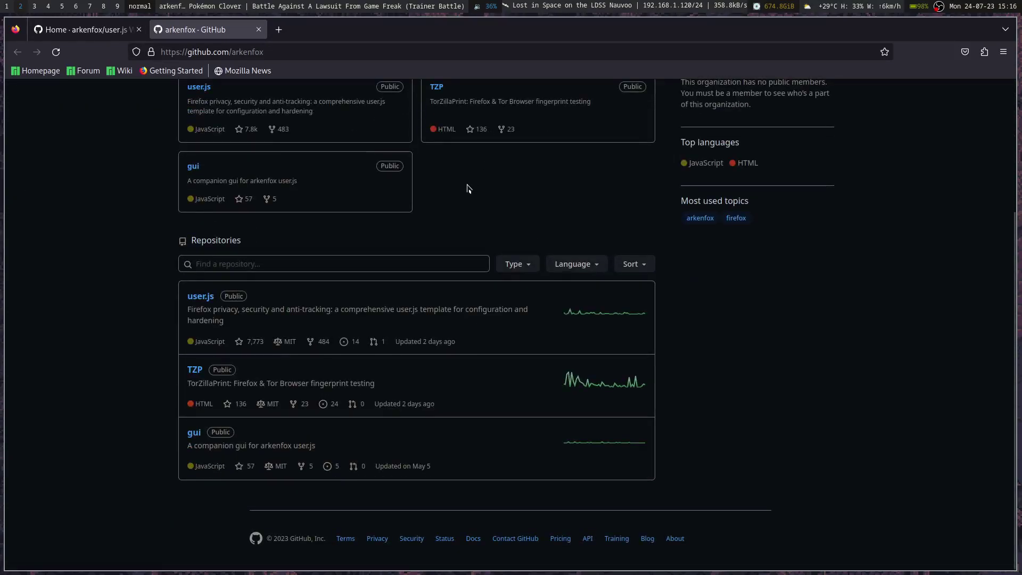
left_click(258, 30)
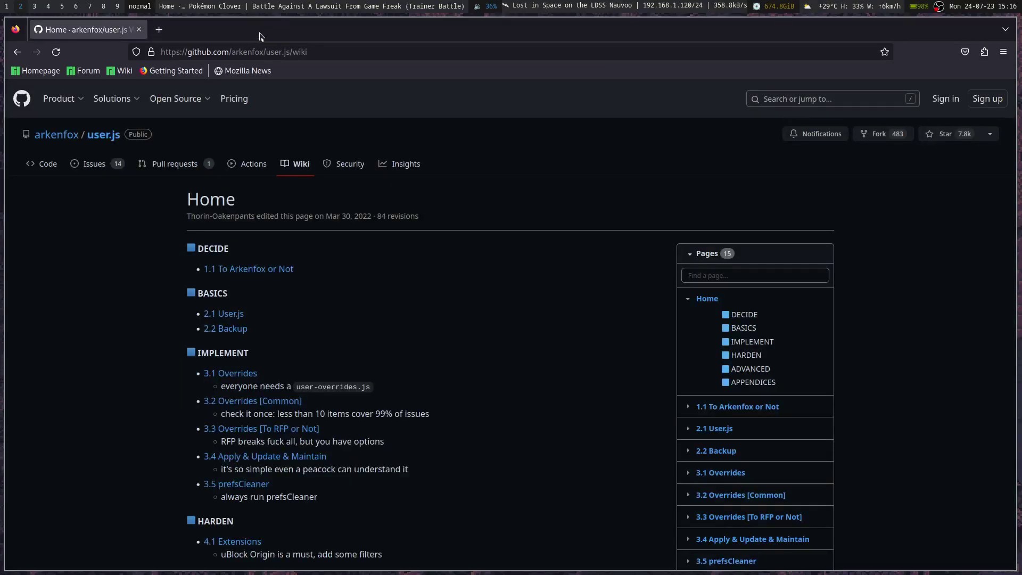
- Open the '1.1 To Arkenfox or Not' article from the wiki Home page and scroll through it
scroll(502, 246, "down", 5)
scroll(502, 247, "up", 5)
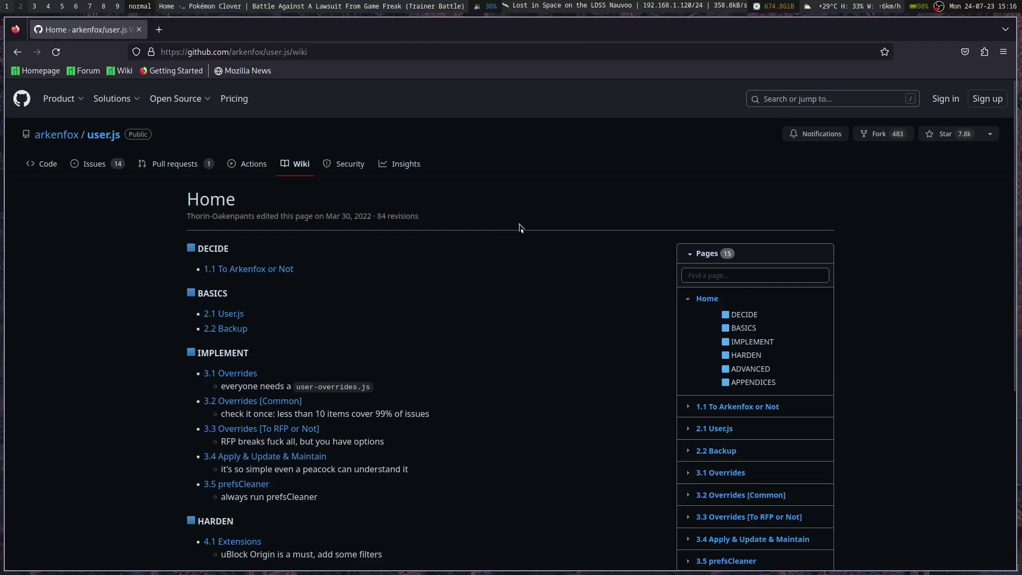
scroll(519, 309, "down", 5)
scroll(495, 313, "up", 5)
left_click(267, 270)
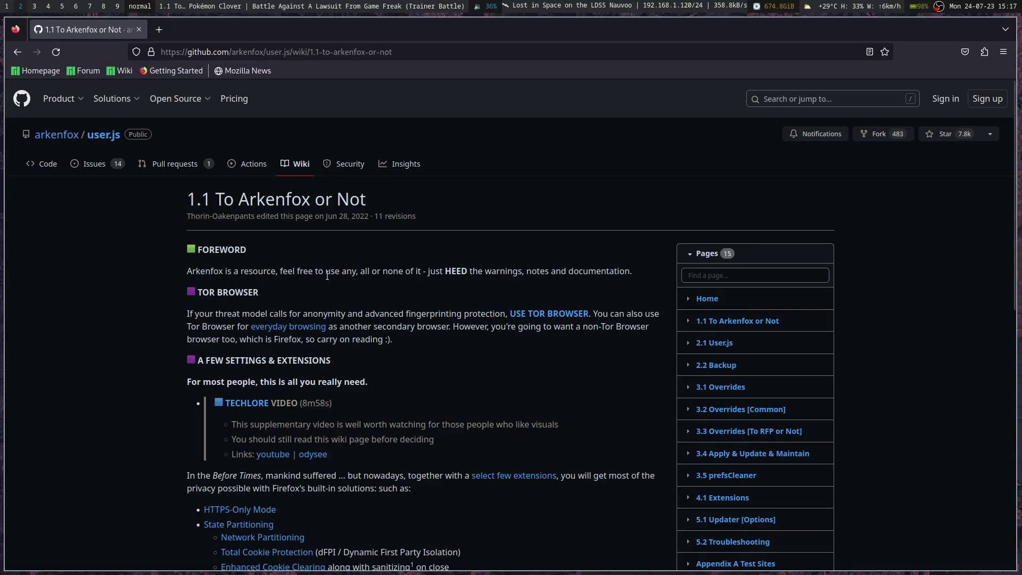
scroll(745, 298, "down", 4)
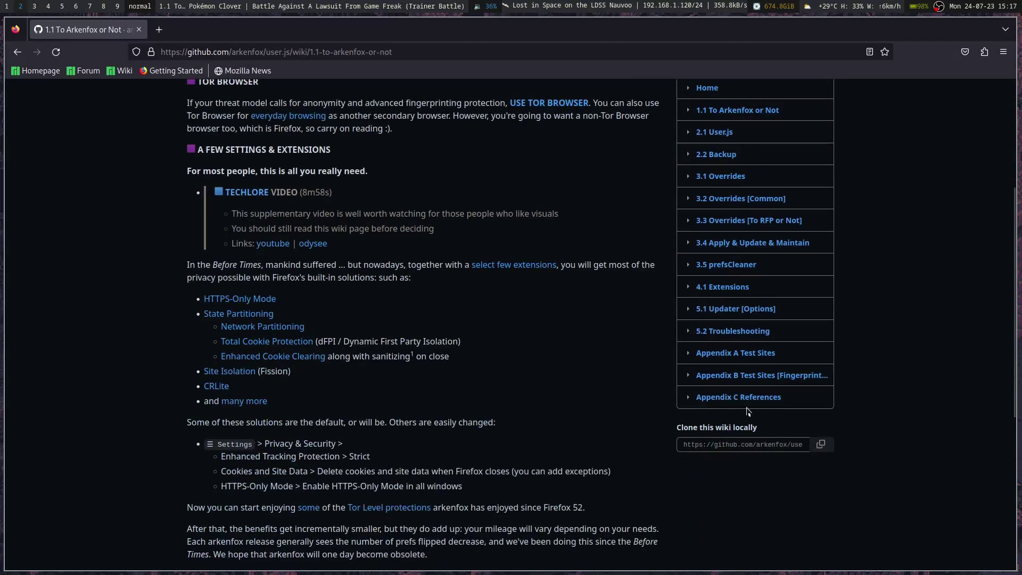
scroll(337, 341, "up", 4)
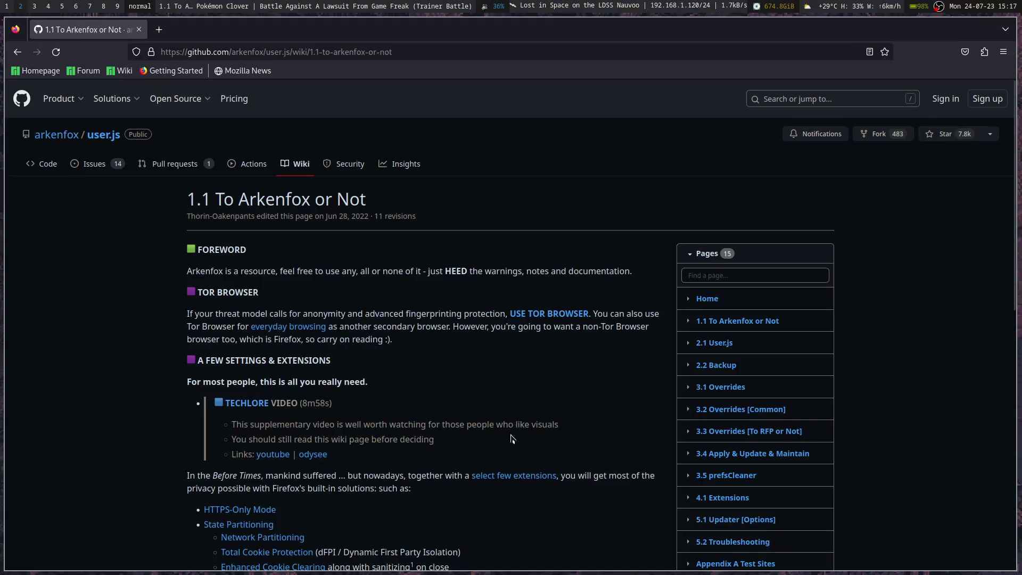
scroll(511, 439, "down", 4)
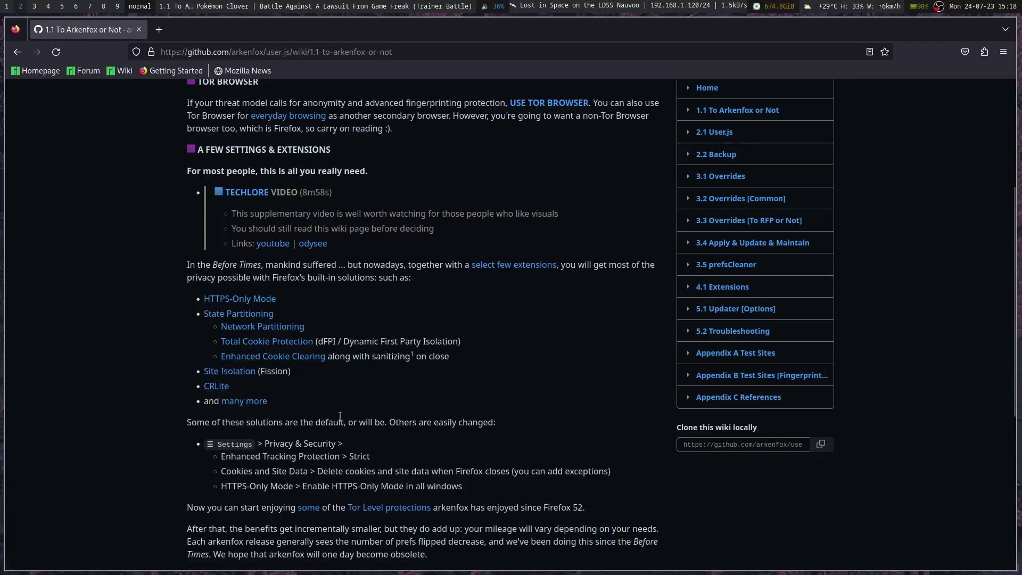
scroll(367, 425, "down", 3)
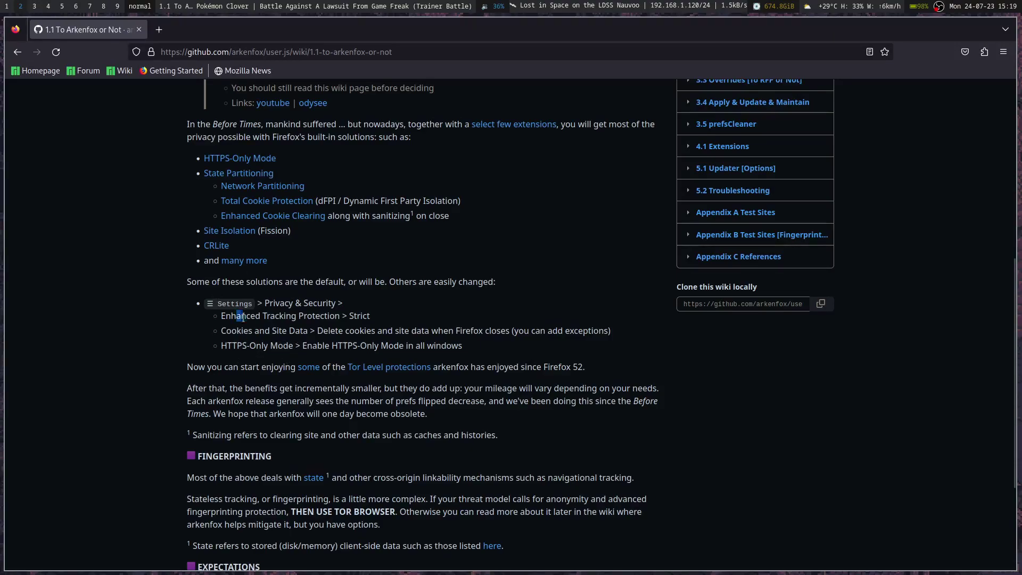
left_click_drag(240, 316, 311, 351)
left_click(327, 303)
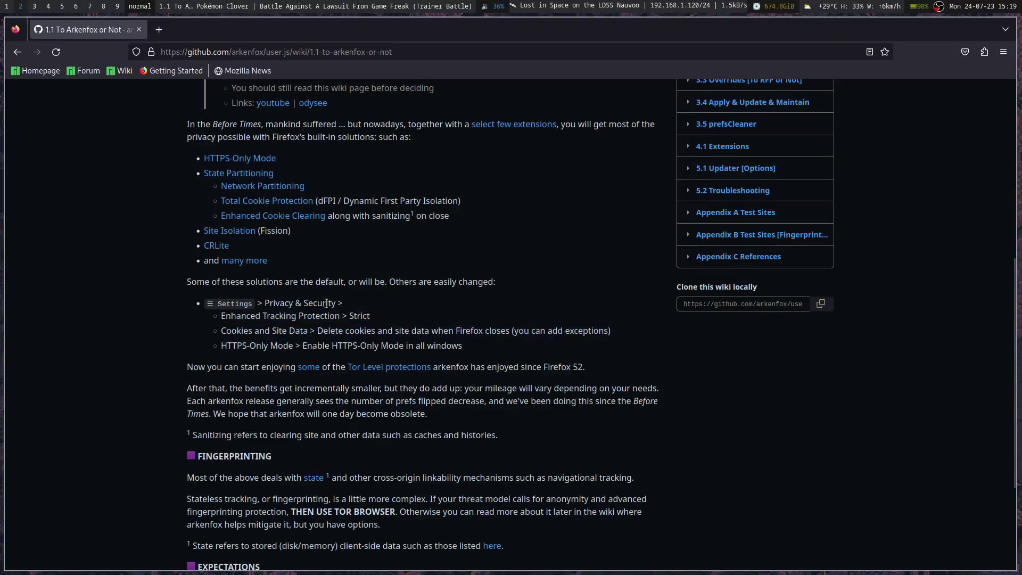
- Open Firefox Settings in a new tab beside the '1.1 To Arkenfox or Not' page
left_click(160, 33)
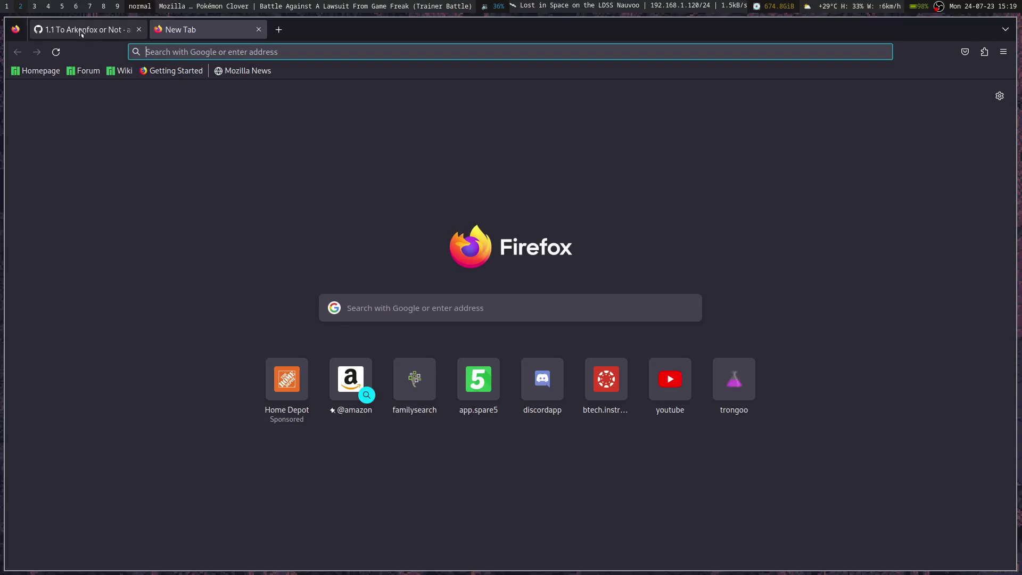
left_click(83, 30)
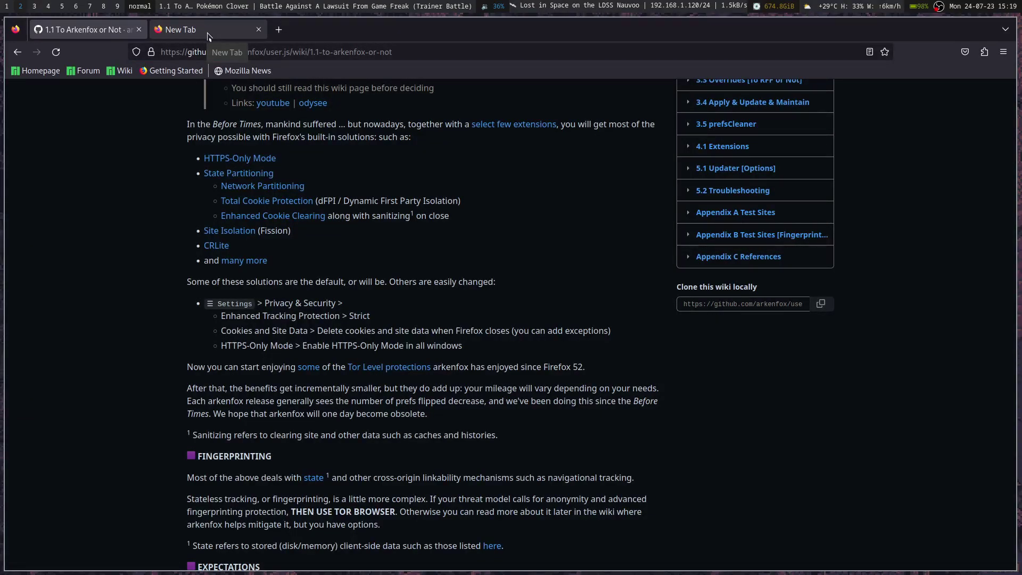
left_click(207, 36)
left_click(1003, 51)
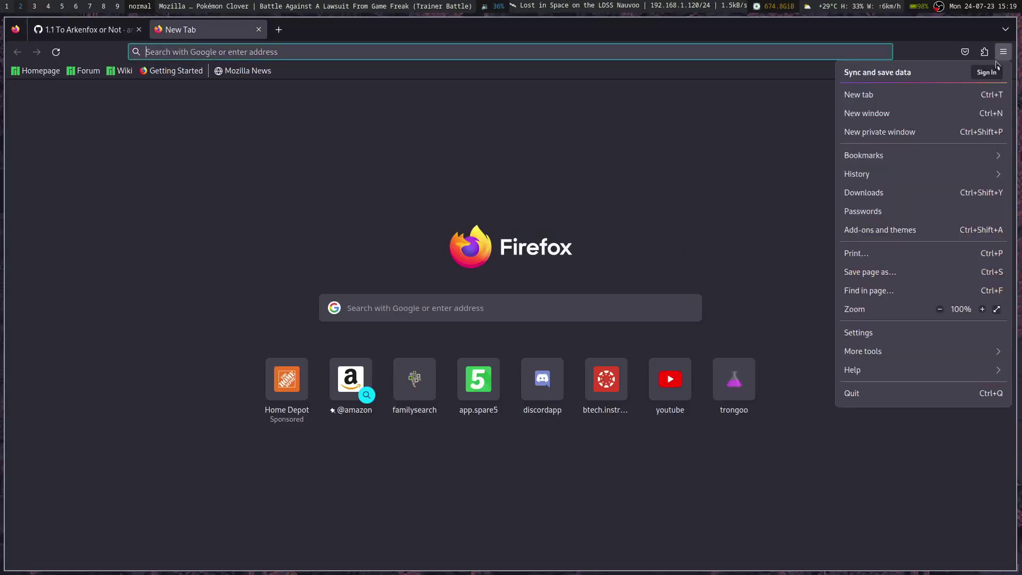
left_click(890, 334)
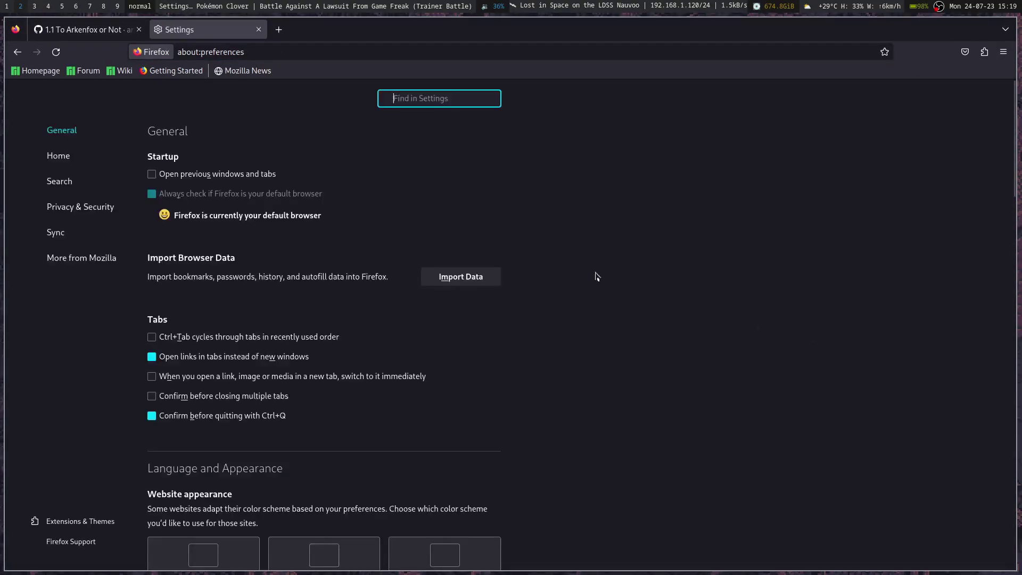
left_click(67, 31)
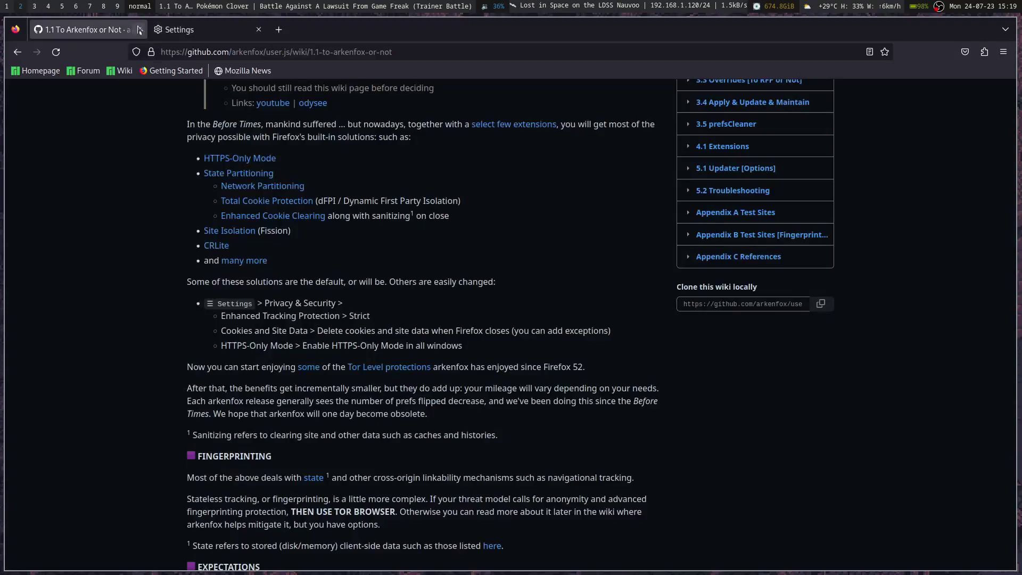
left_click(223, 31)
- Show Privacy & Security and expand the Strict tracking protection details
left_click(63, 205)
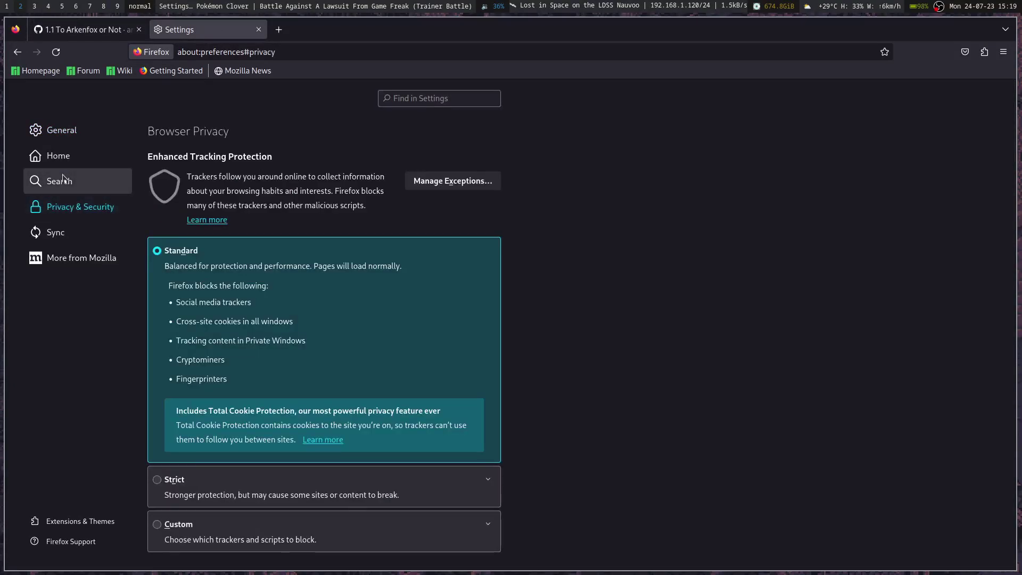
left_click(87, 30)
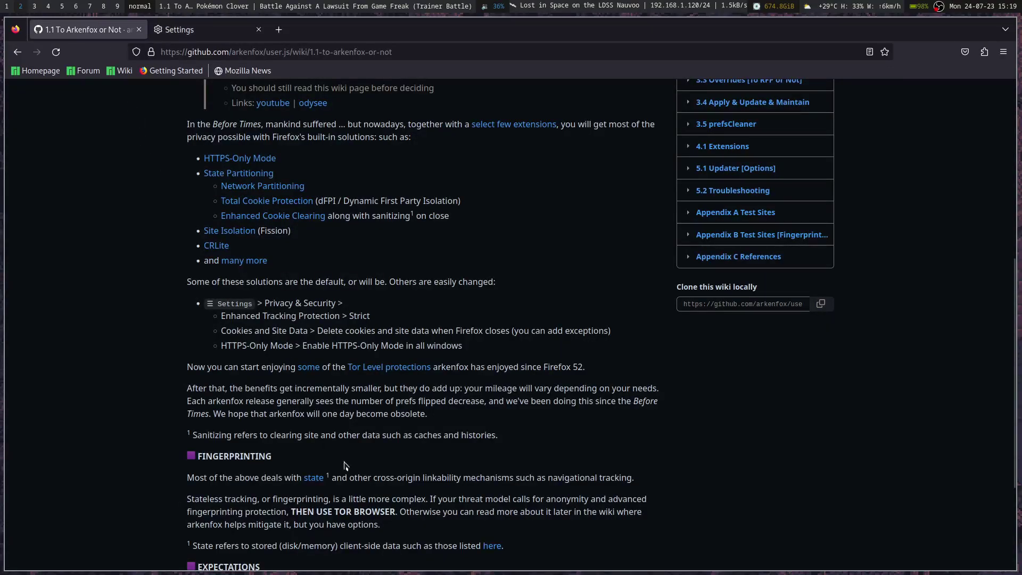
left_click(210, 27)
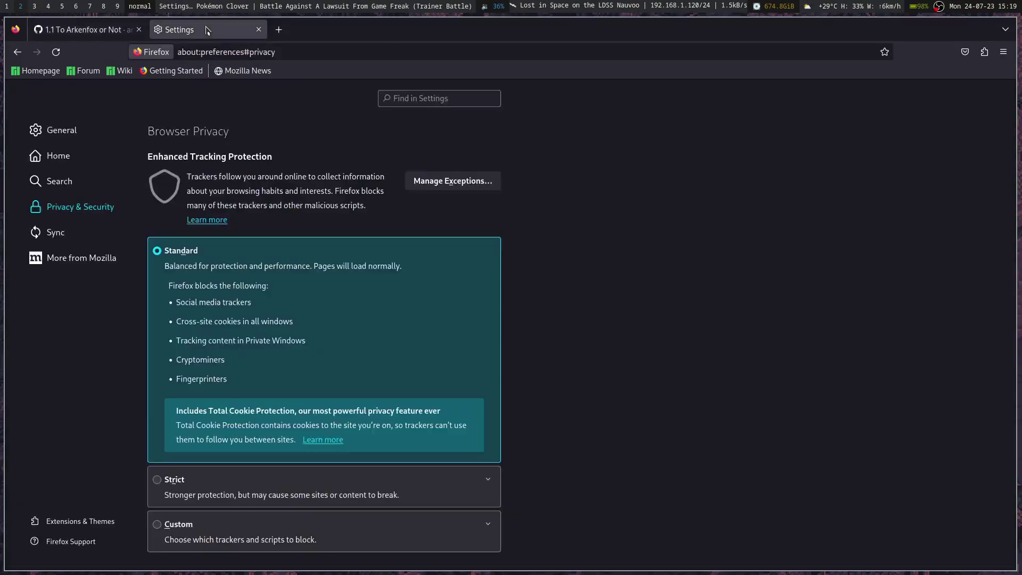
left_click(488, 480)
scroll(505, 478, "down", 4)
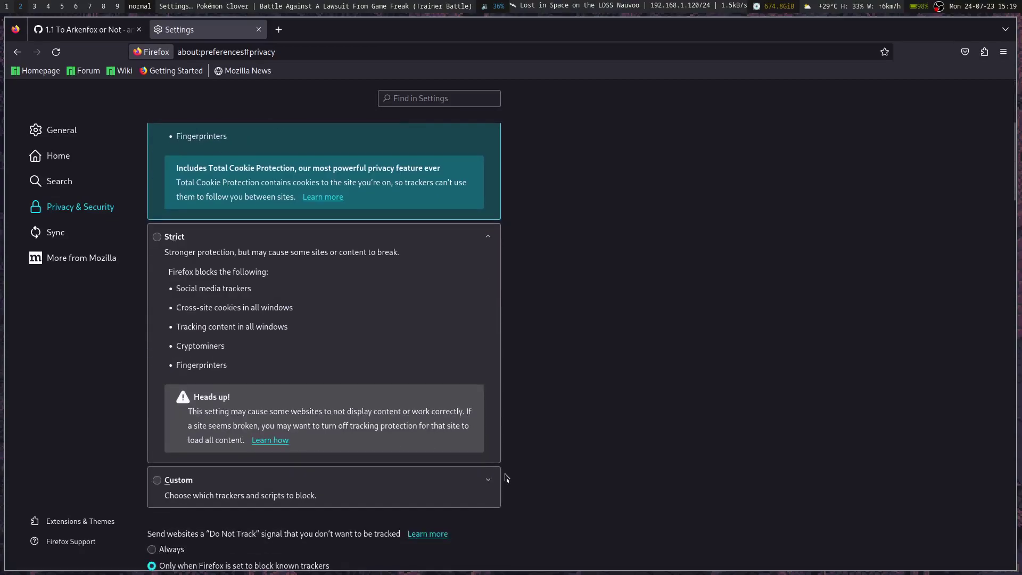
scroll(340, 441, "up", 3)
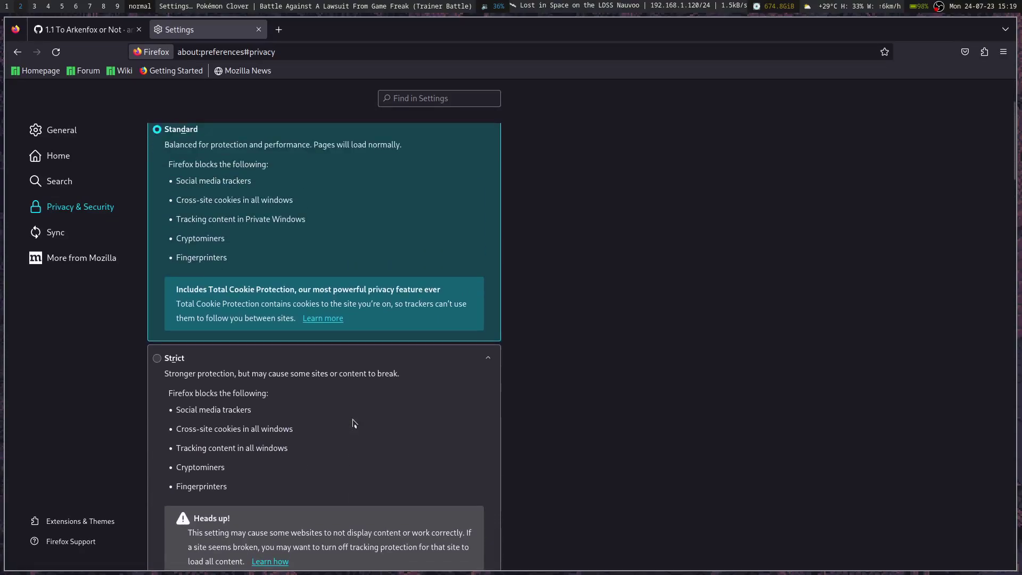
scroll(340, 444, "down", 1)
scroll(412, 352, "down", 1)
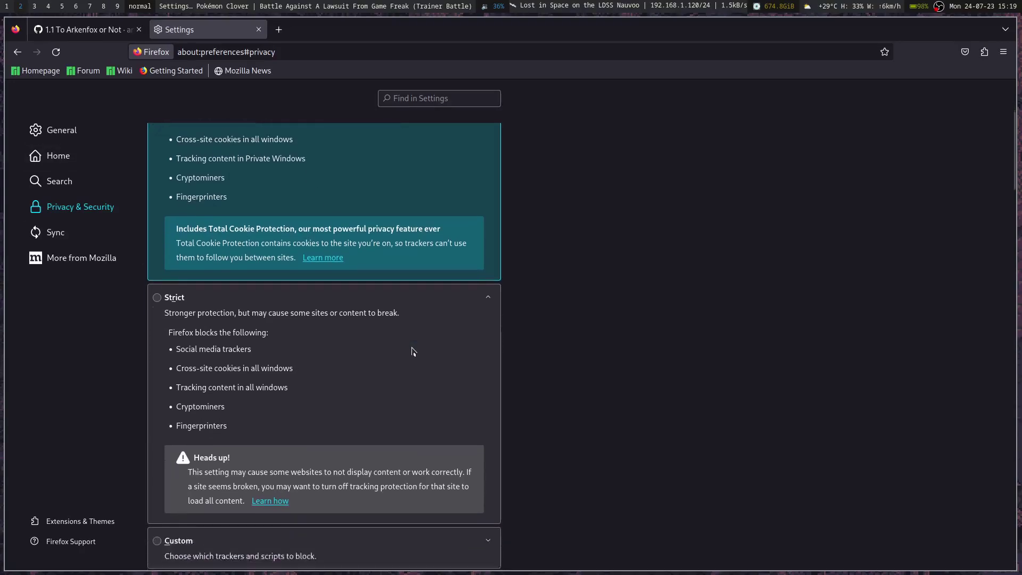
scroll(412, 352, "down", 1)
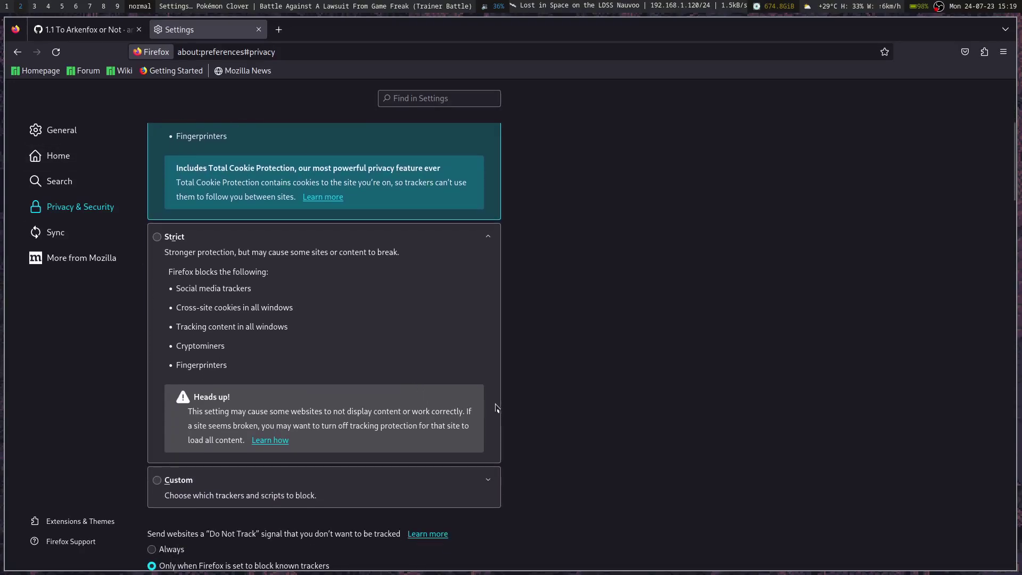
scroll(495, 407, "up", 2)
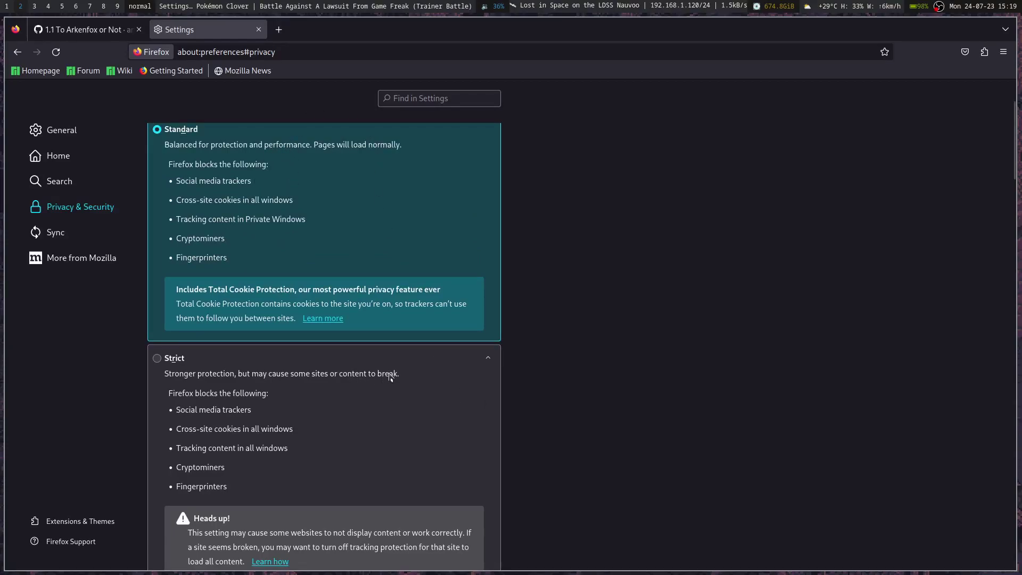
scroll(477, 397, "down", 2)
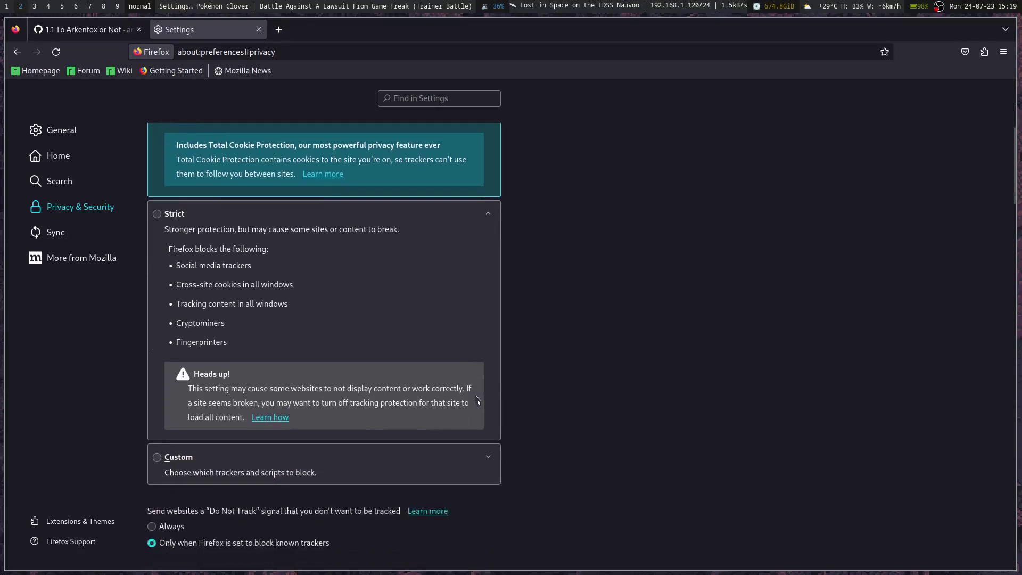
scroll(477, 399, "up", 4)
left_click(85, 29)
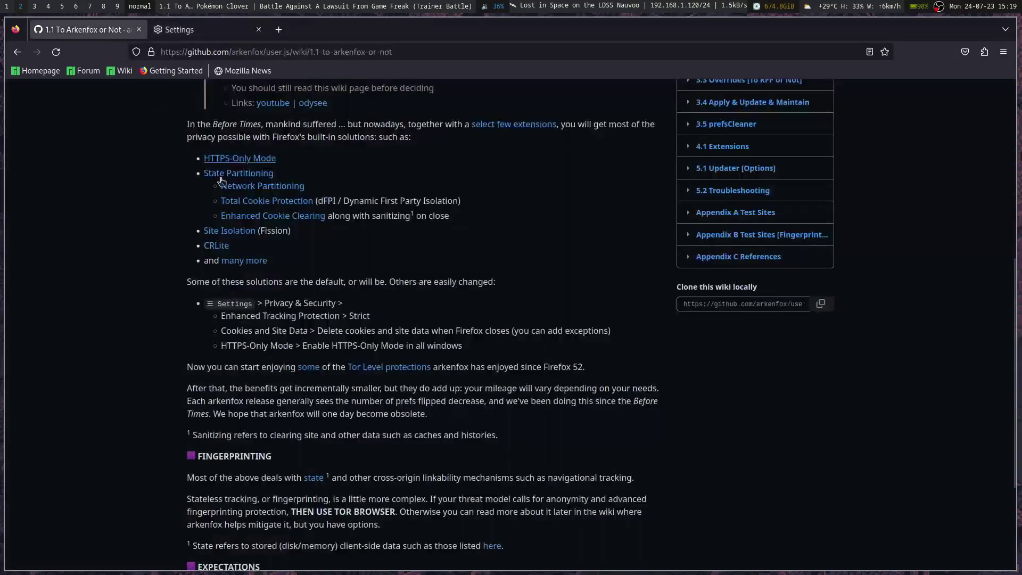
left_click(212, 33)
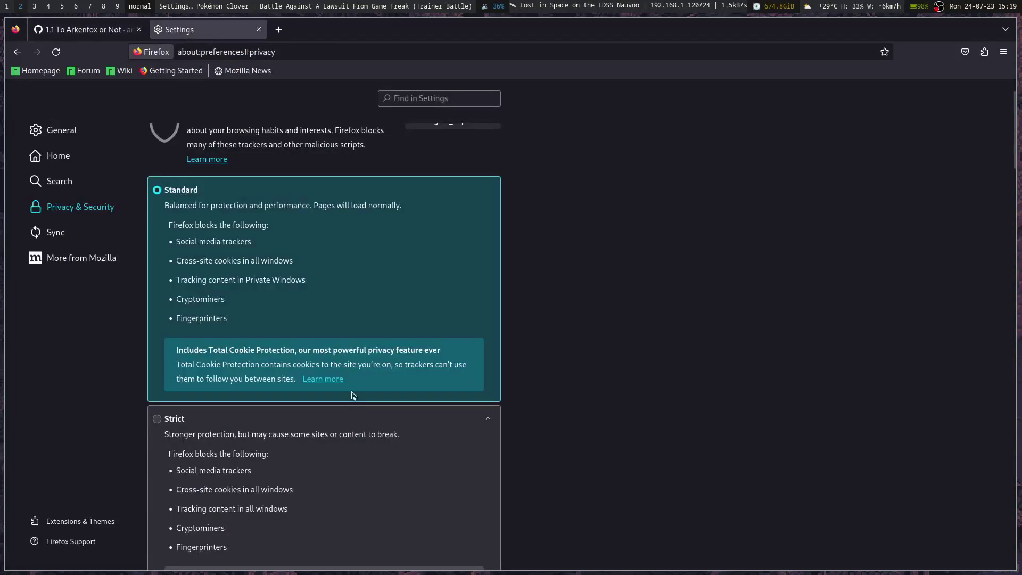
scroll(233, 386, "down", 6)
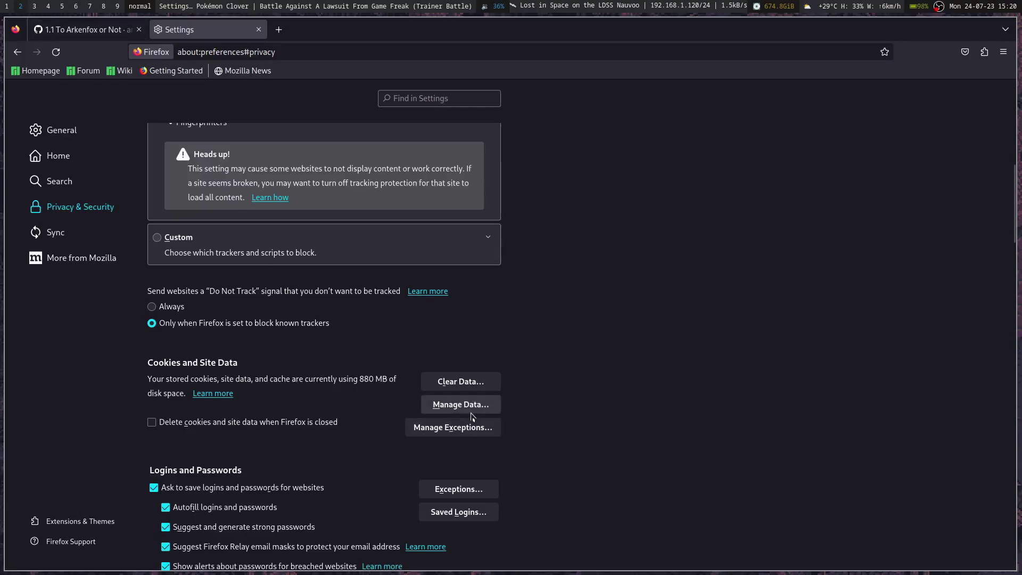
- Enable HTTPS-Only Mode in all windows, then go to the General settings page
scroll(341, 443, "down", 2)
scroll(340, 443, "down", 2)
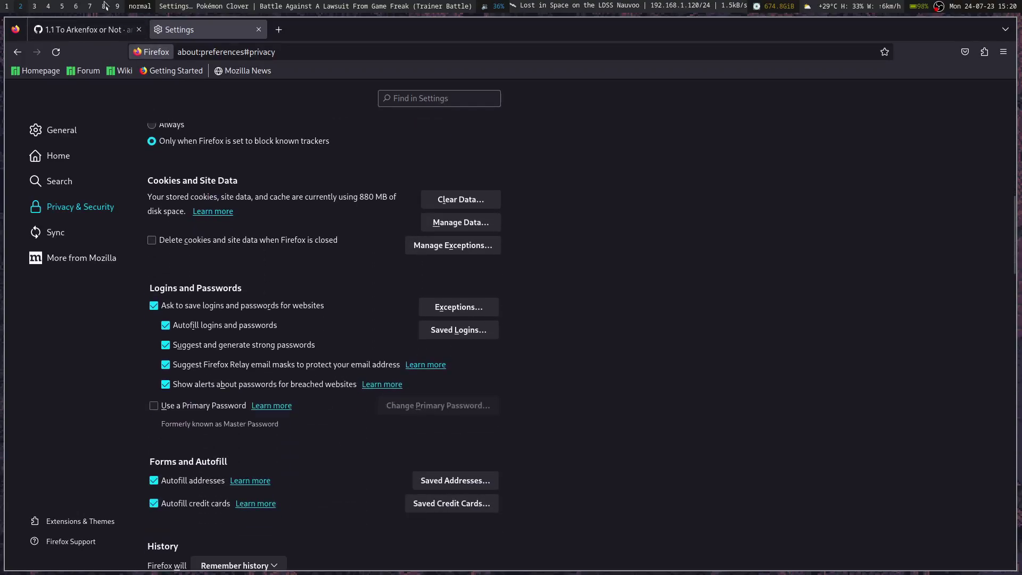
left_click(84, 30)
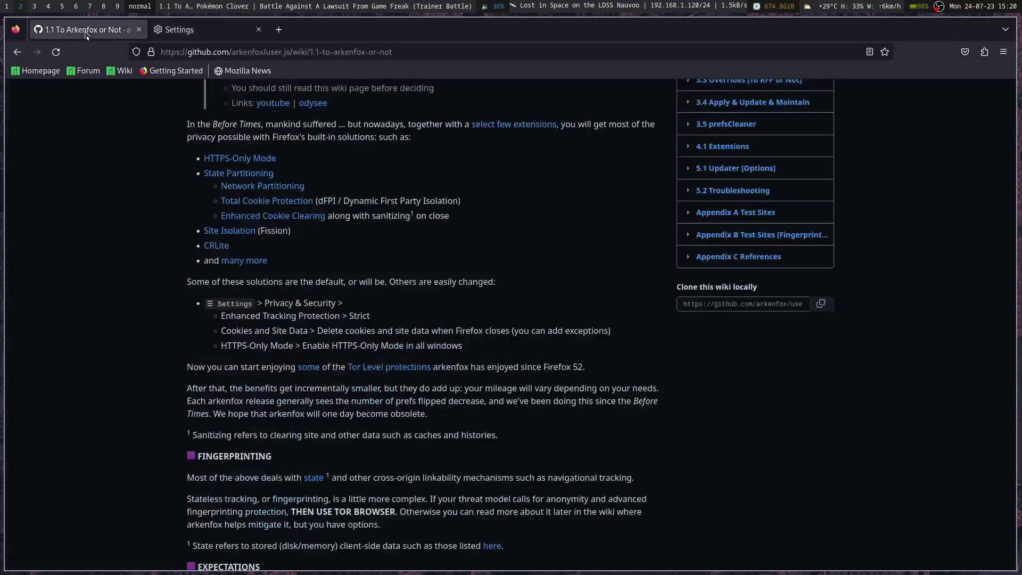
left_click(195, 29)
scroll(353, 407, "down", 6)
scroll(352, 407, "down", 11)
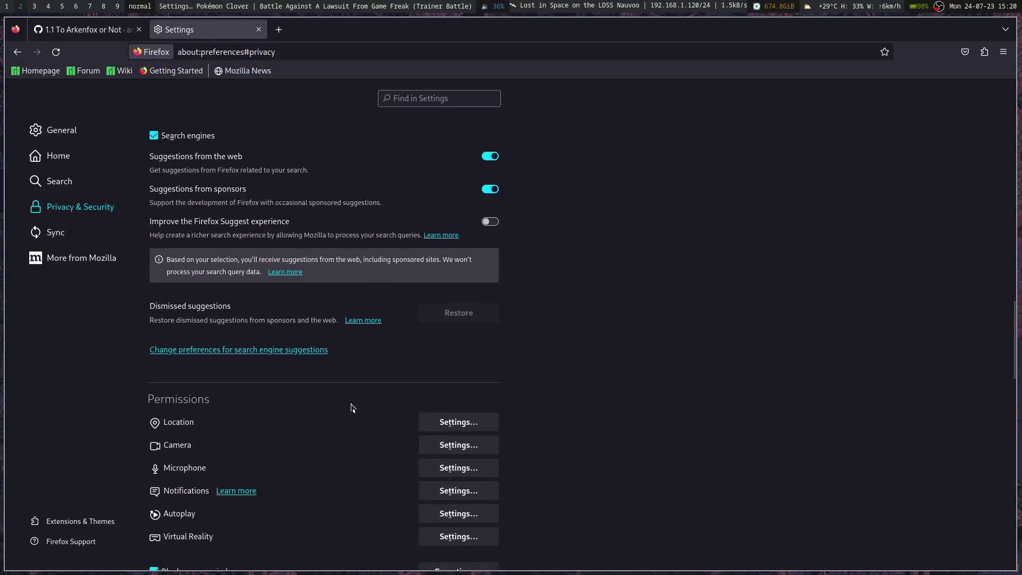
scroll(351, 408, "down", 7)
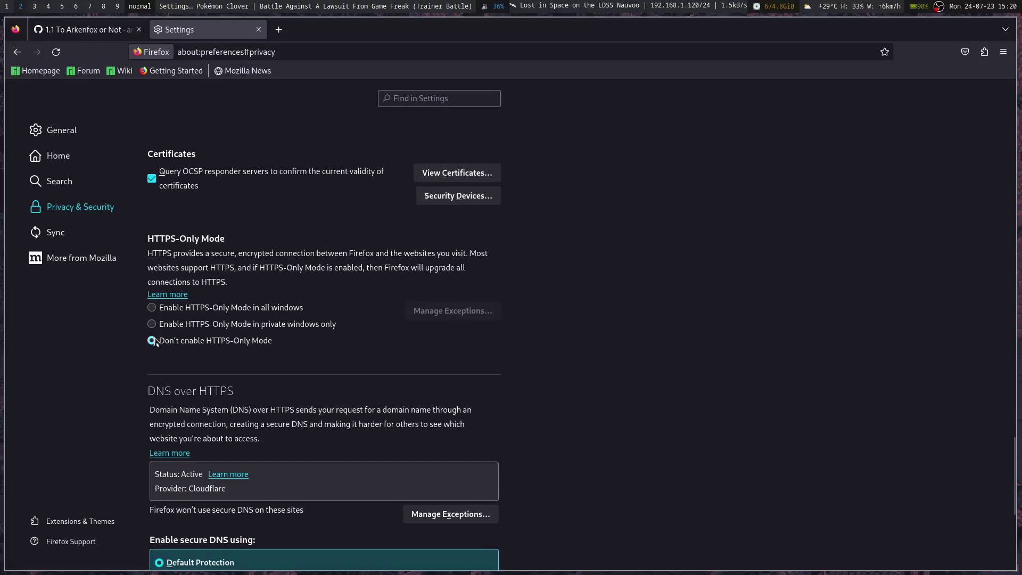
left_click(153, 311)
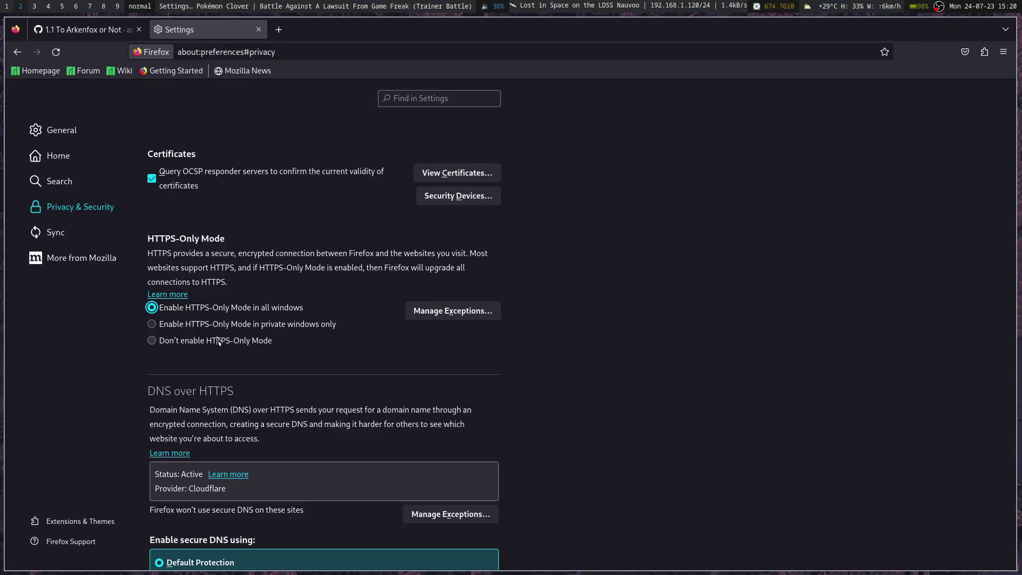
left_click(61, 132)
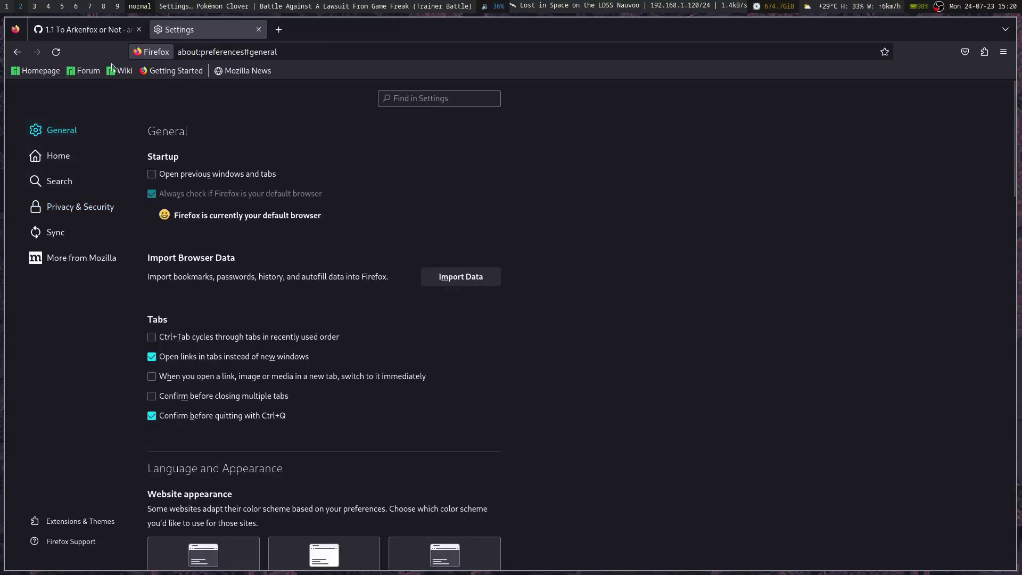
- Return to the '1.1 To Arkenfox or Not' wiki tab and keep reading
left_click(94, 42)
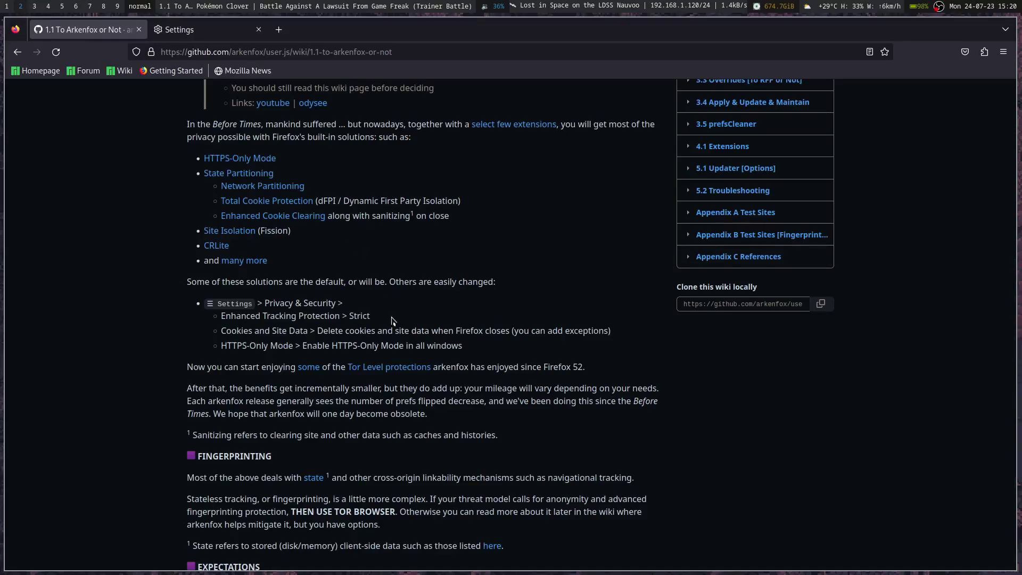
scroll(392, 319, "down", 2)
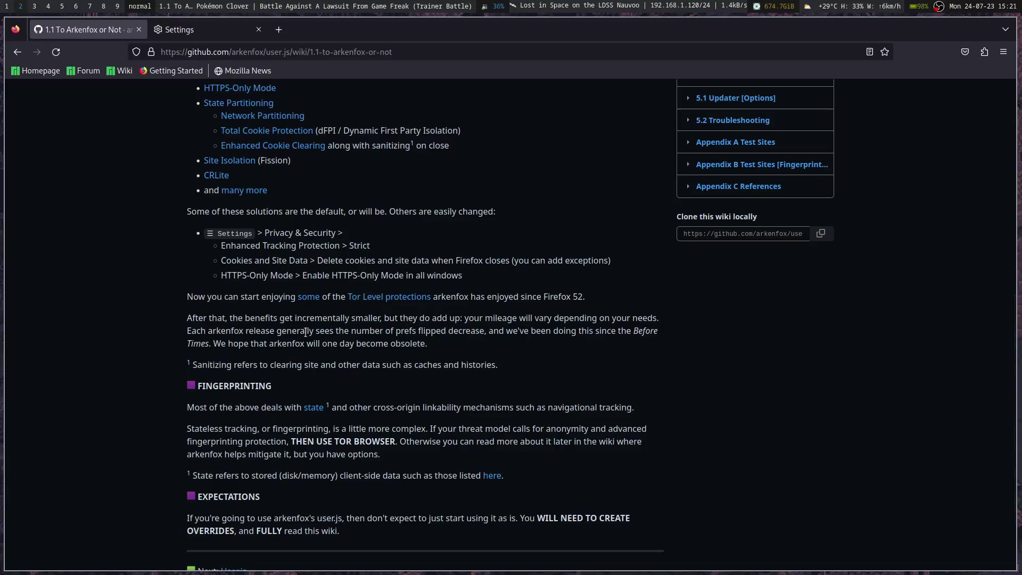
scroll(313, 363, "down", 3)
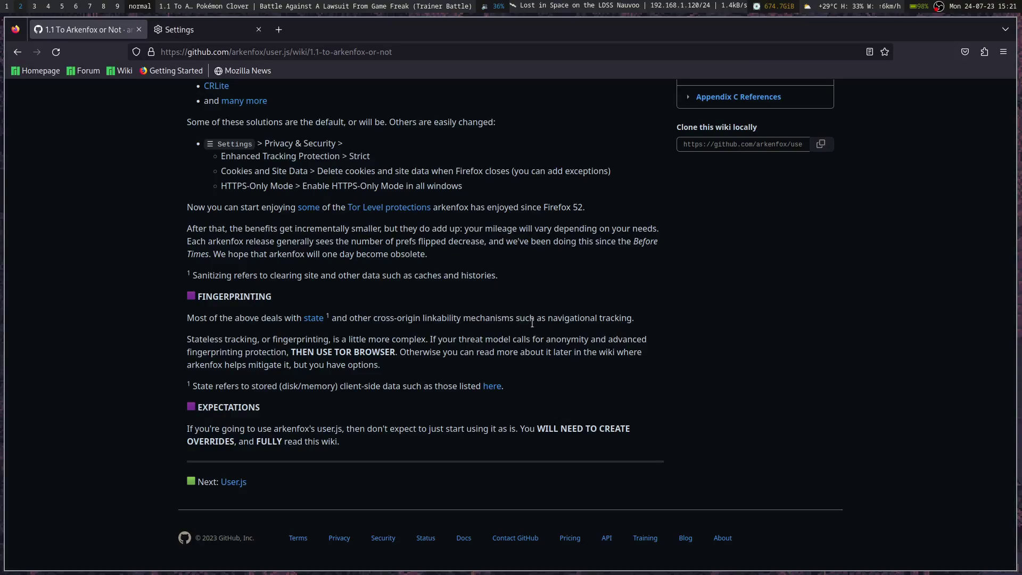
scroll(531, 322, "down", 1)
- Follow 'Next: User.js' to the 2.1 User.js wiki page and close the Settings tab
left_click(233, 482)
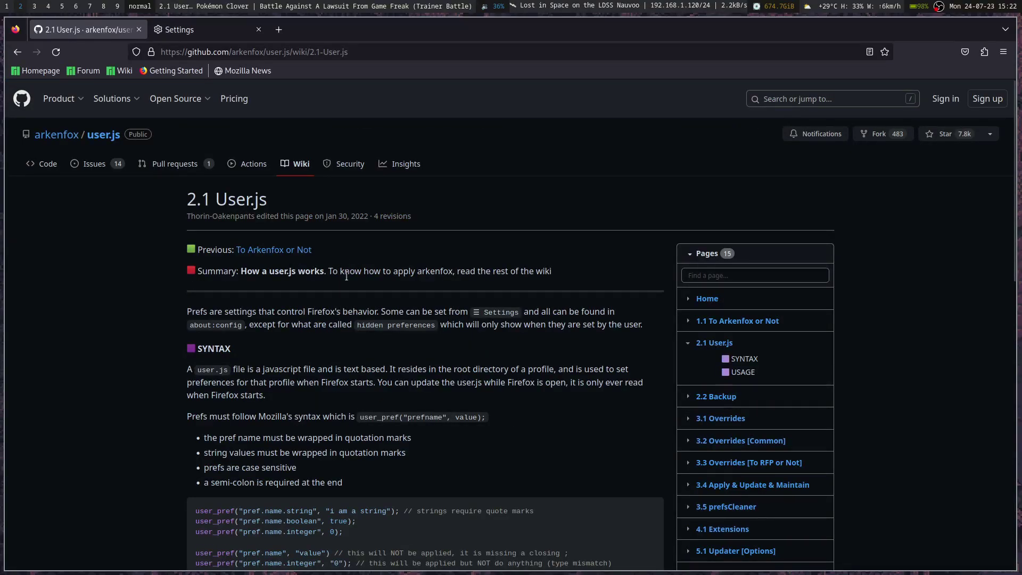
scroll(347, 276, "down", 2)
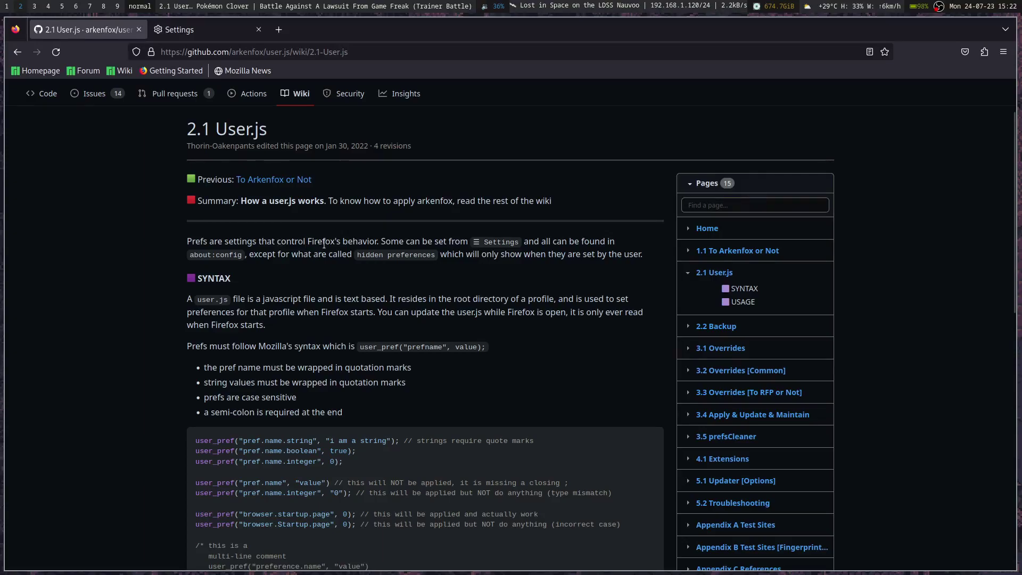
left_click(258, 30)
left_click(1003, 51)
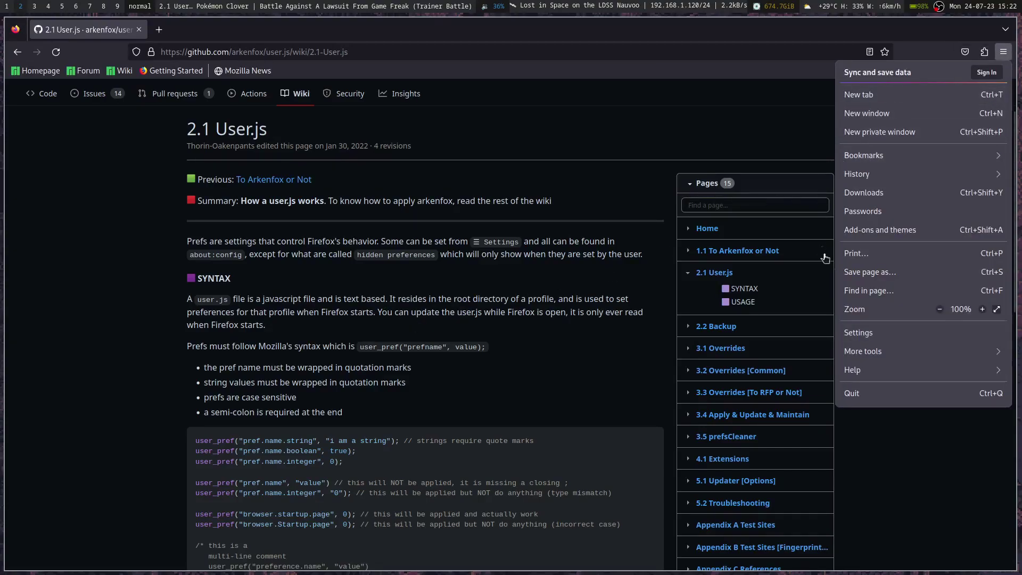
- Reopen Firefox Settings and try searching it for 'profile'
left_click(861, 330)
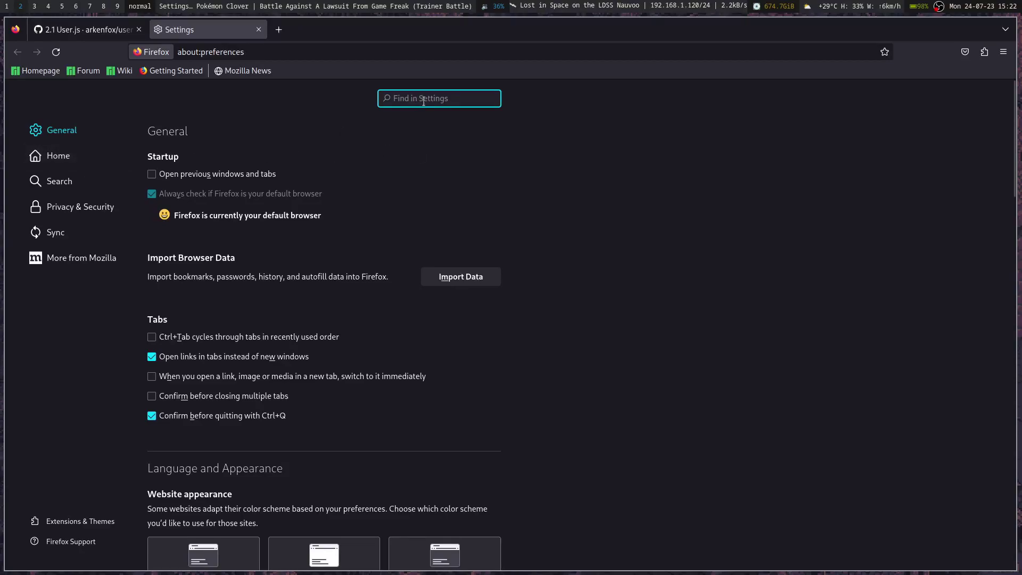
type("profile")
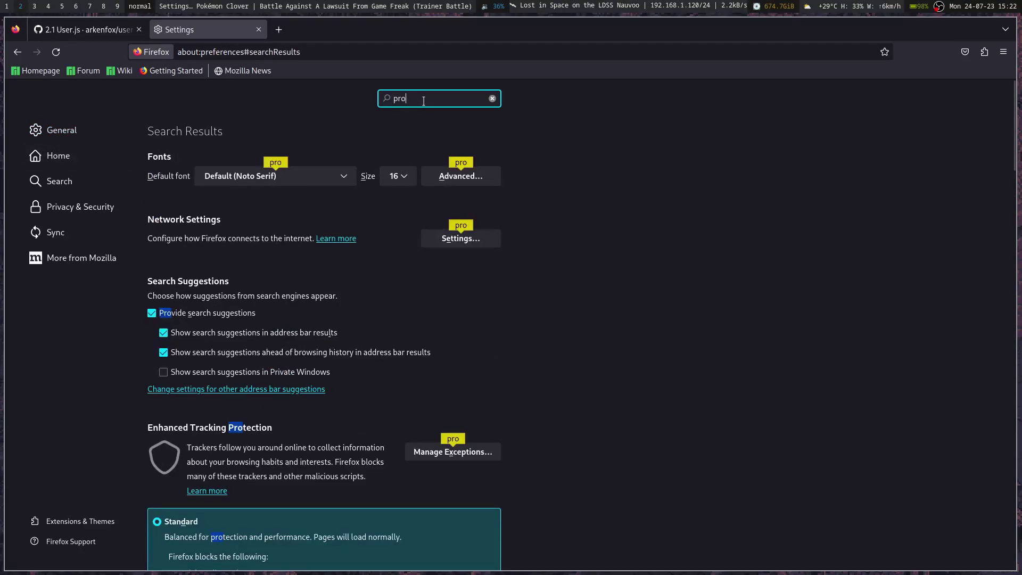
key("BackSpace")
key("BackSpace")
key("BackSpace")
key("BackSpace")
key("BackSpace")
key("BackSpace")
key("BackSpace")
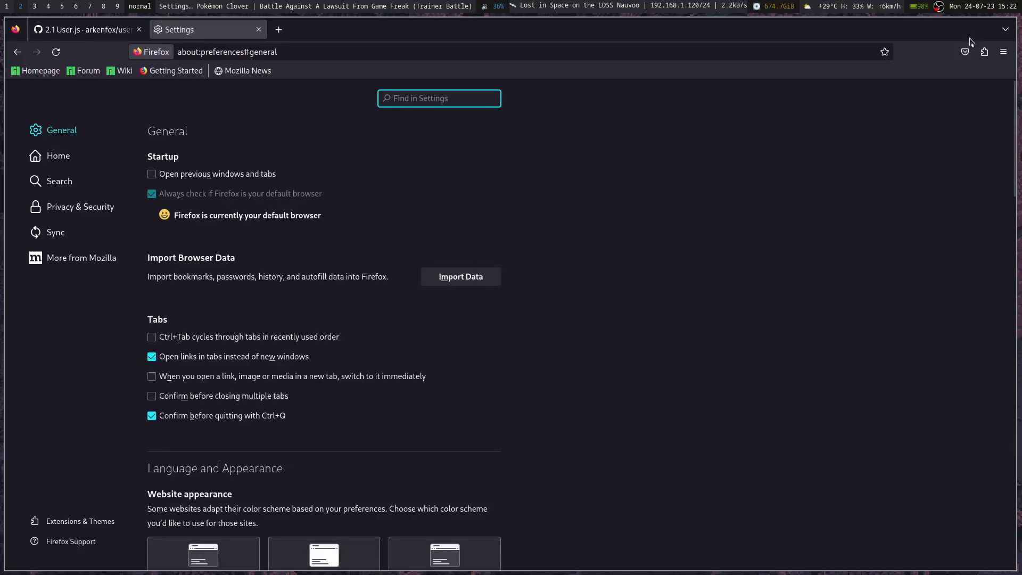
- Check the main menu's More tools panel, then return to the 2.1 User.js page
left_click(1003, 52)
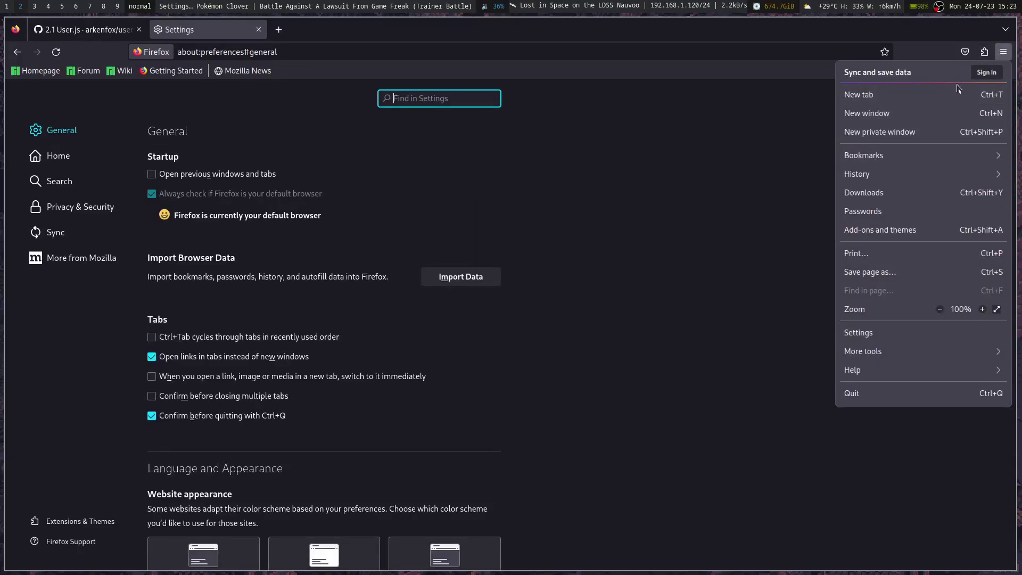
left_click(886, 360)
left_click(846, 73)
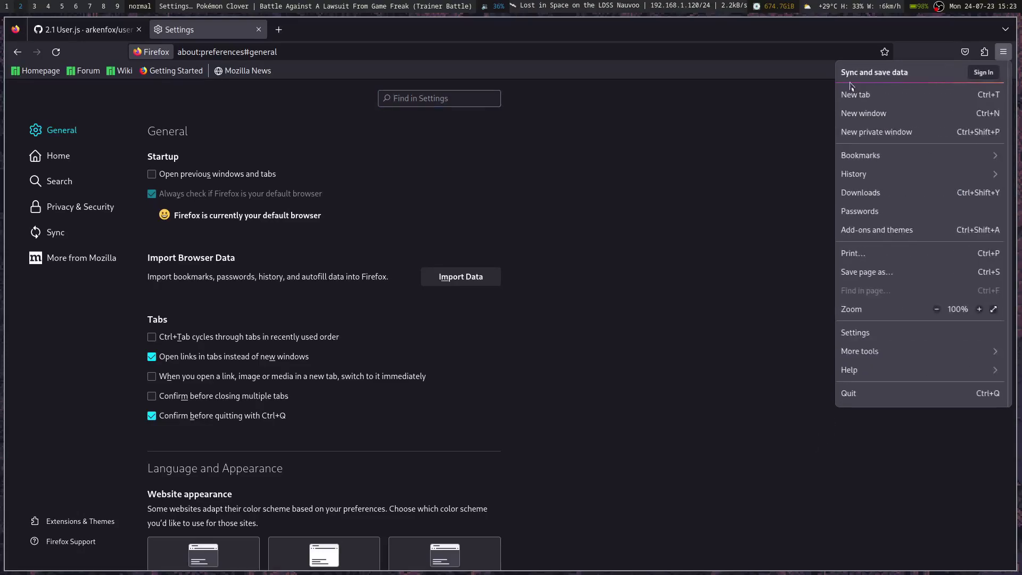
left_click(679, 292)
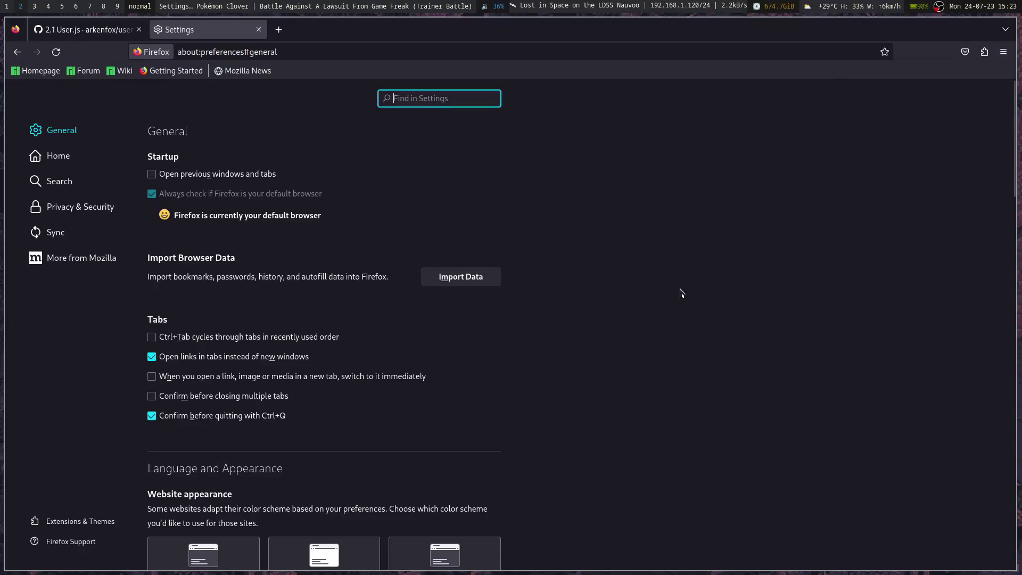
left_click(85, 30)
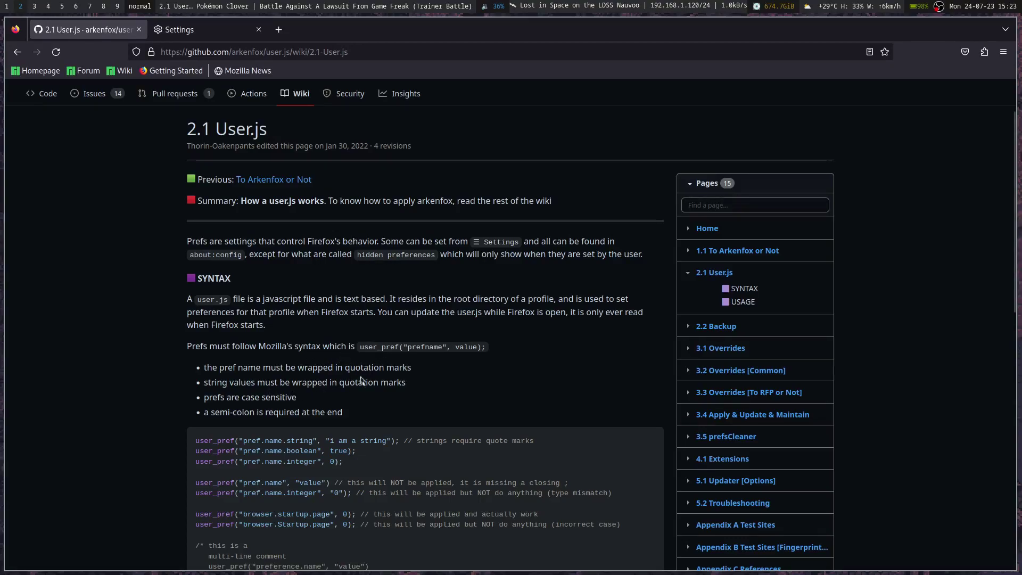
scroll(342, 382, "down", 2)
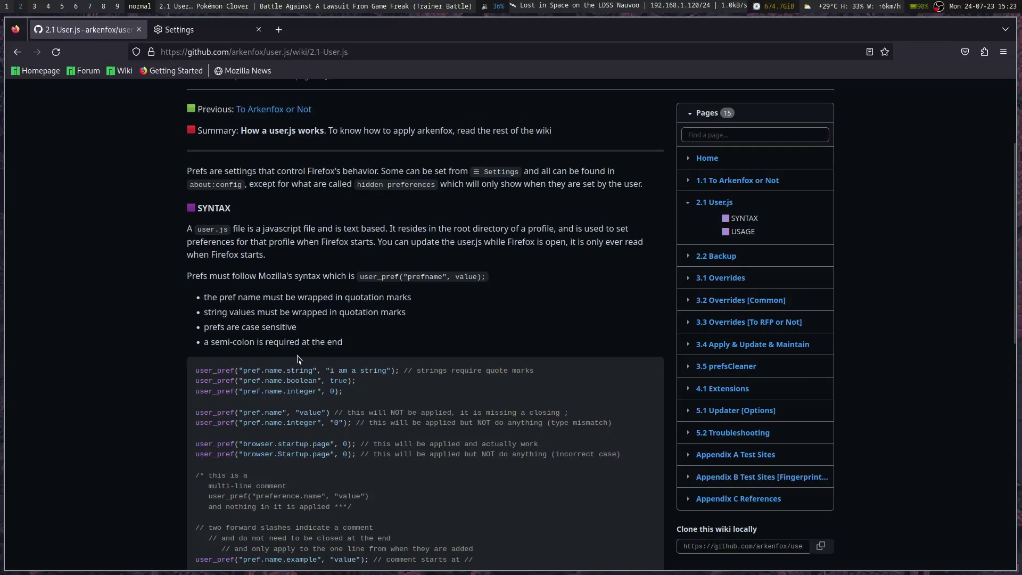
scroll(298, 360, "down", 3)
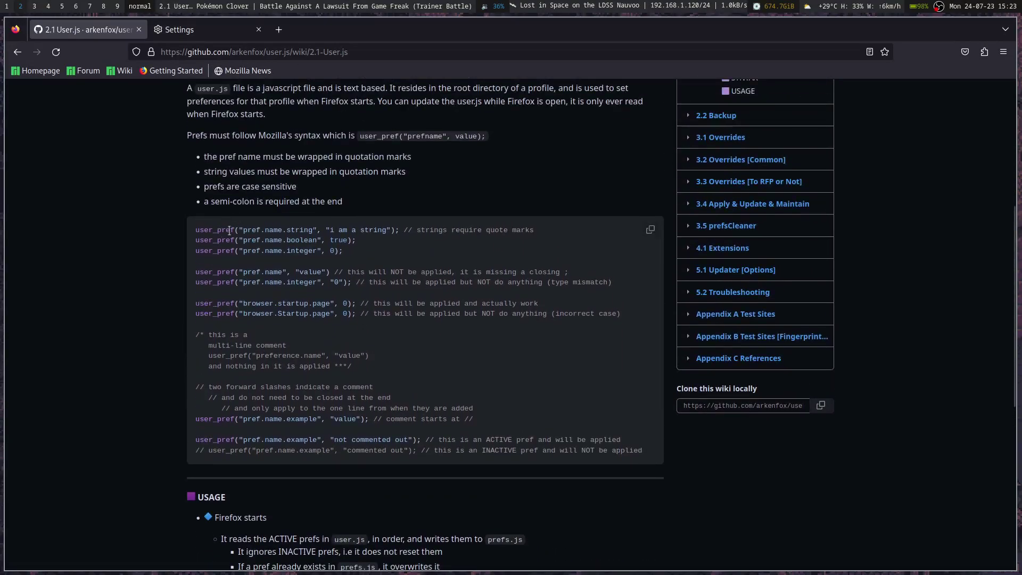
left_click_drag(293, 230, 433, 228)
left_click_drag(269, 303, 326, 304)
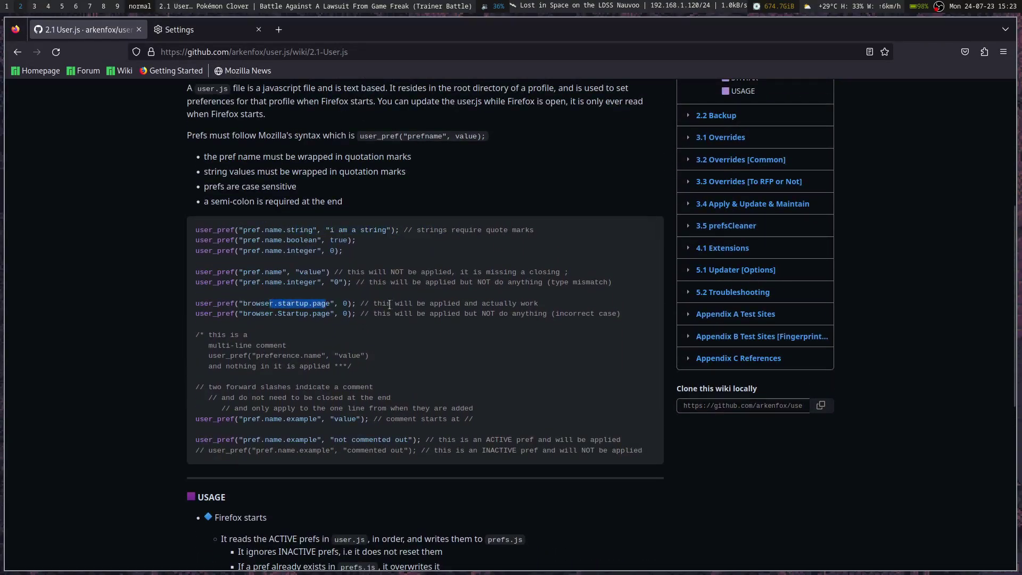
left_click_drag(195, 355, 351, 366)
left_click_drag(246, 418, 441, 449)
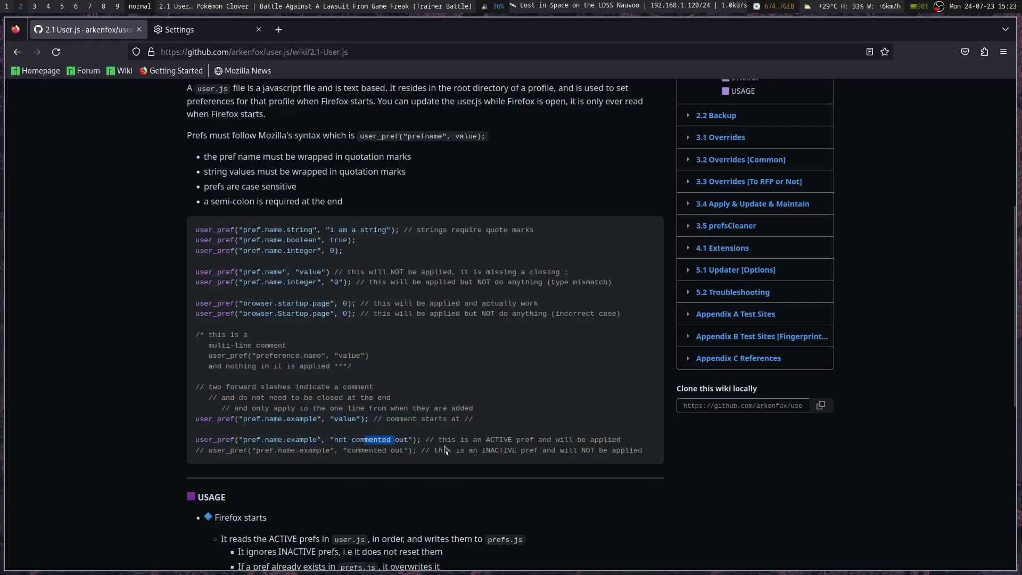
left_click_drag(372, 365, 197, 344)
left_click(426, 331)
scroll(426, 331, "down", 7)
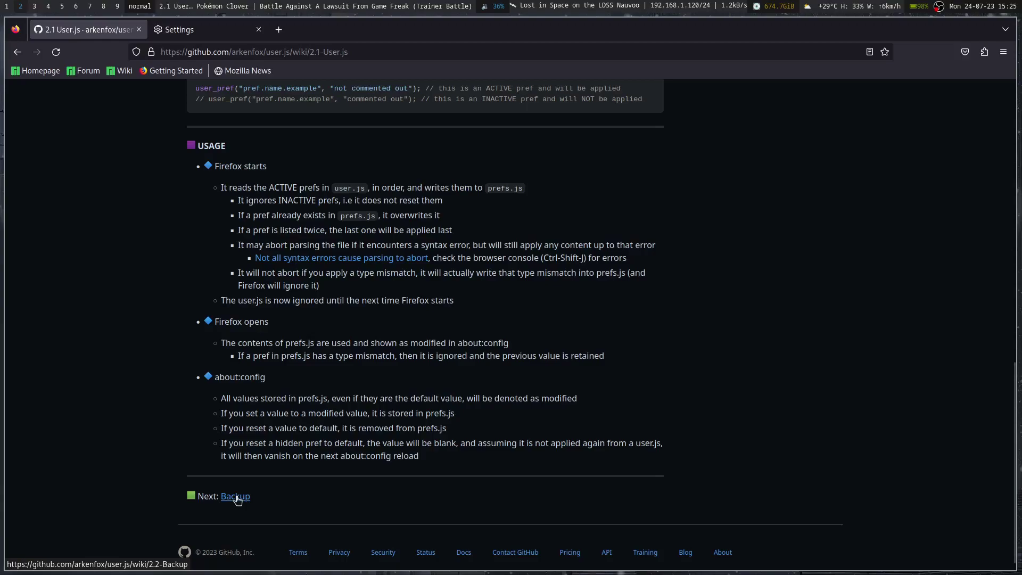
left_click(236, 496)
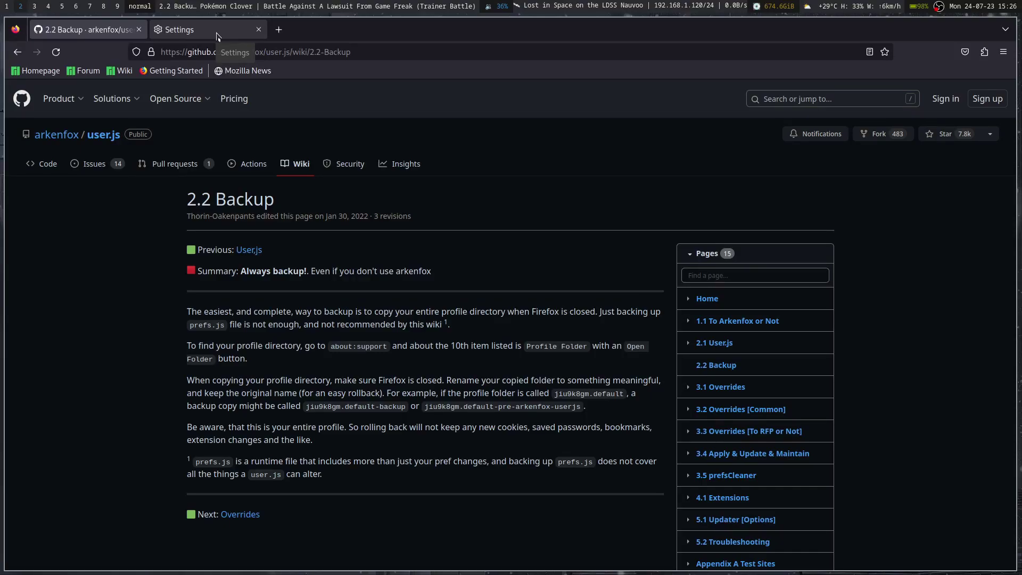
- Bring the Firefox Settings tab to the front, leaving the 2.2 Backup page open
left_click(217, 33)
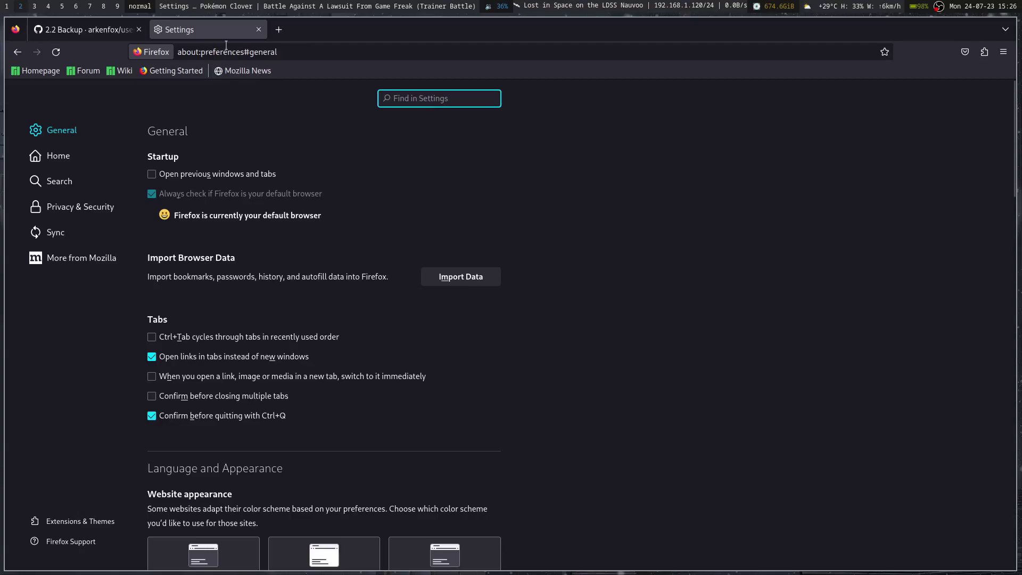
- Load about:support in the Settings tab and scroll to the profile directory entry
left_click(236, 53)
left_click(85, 29)
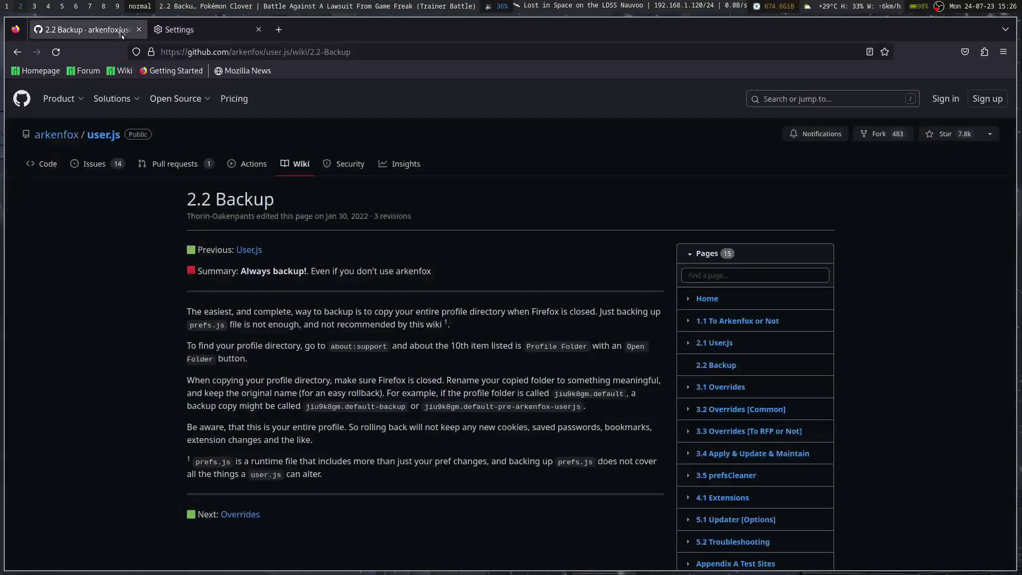
key("ctrl+Tab")
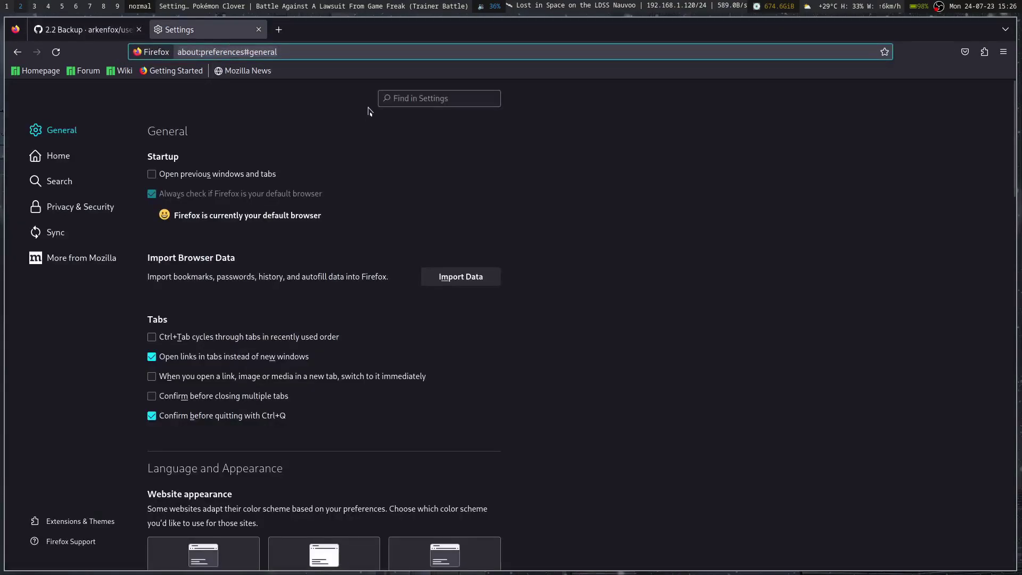
key("BackSpace")
key("BackSpace")
key("BackSpace")
key("BackSpace")
key("BackSpace")
key("BackSpace")
key("BackSpace")
key("BackSpace")
key("BackSpace")
key("BackSpace")
key("BackSpace")
key("BackSpace")
key("BackSpace")
key("BackSpace")
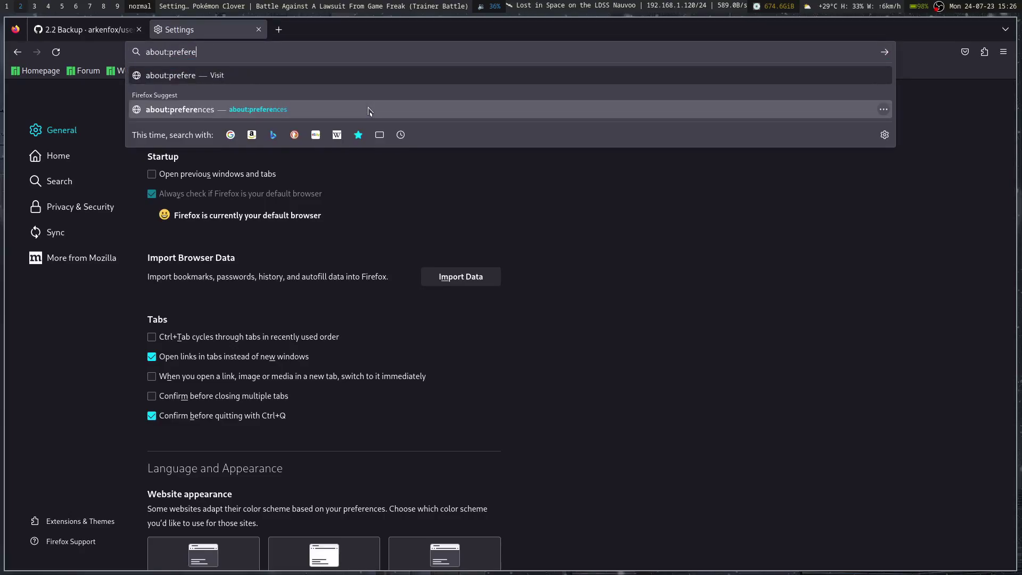
key("BackSpace")
key("BackSpace")
key("BackSpace")
key("BackSpace")
key("BackSpace")
type("support")
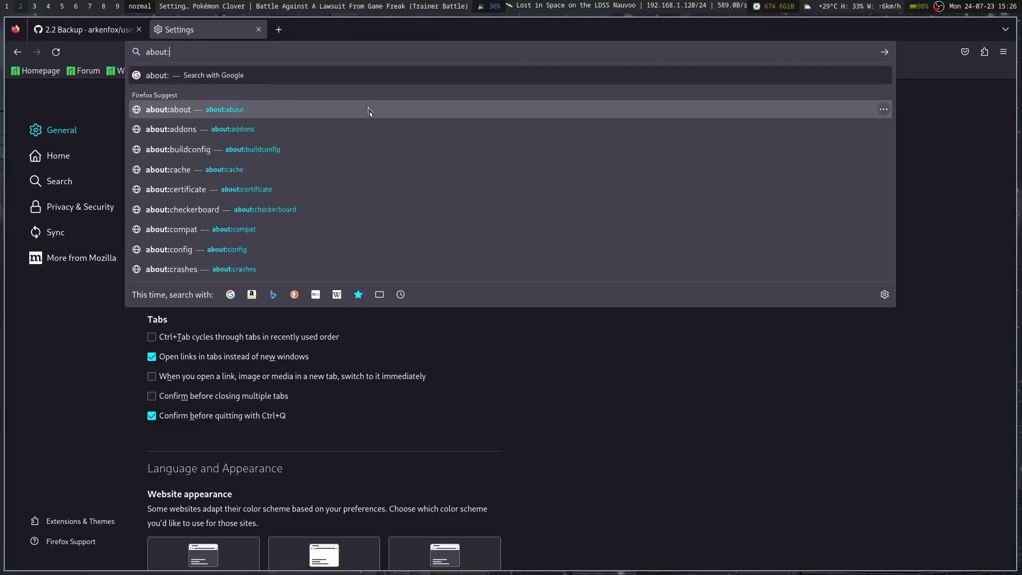
key("Return")
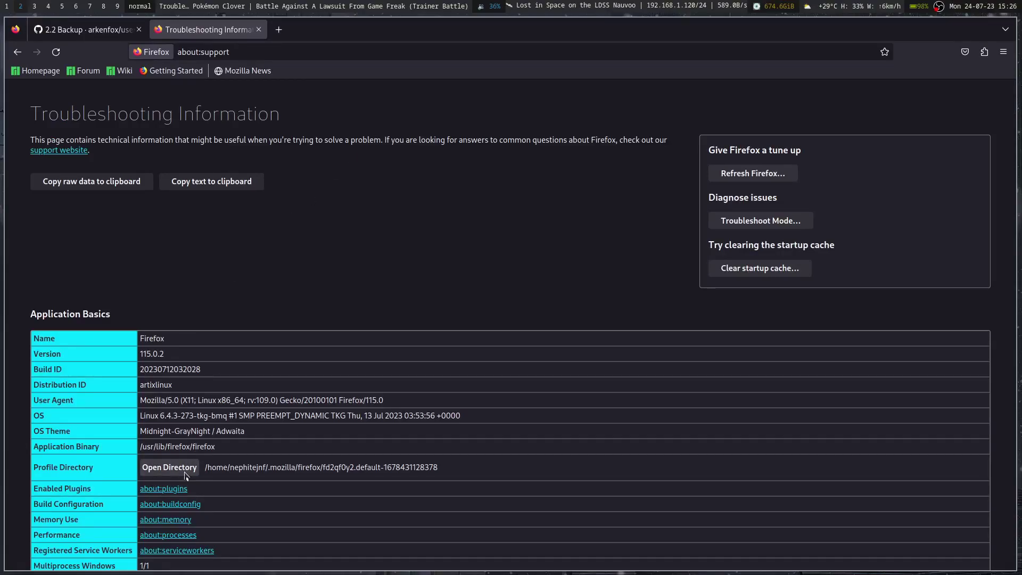
scroll(194, 465, "down", 4)
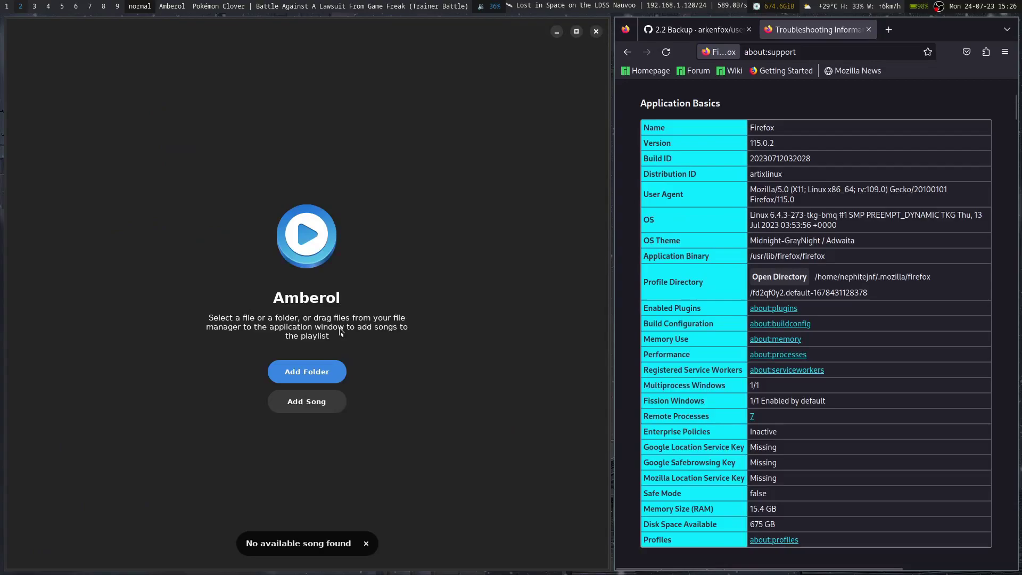
- Close Amberol, copy the profile path from about:support, and open it in PCManFM
left_click(596, 32)
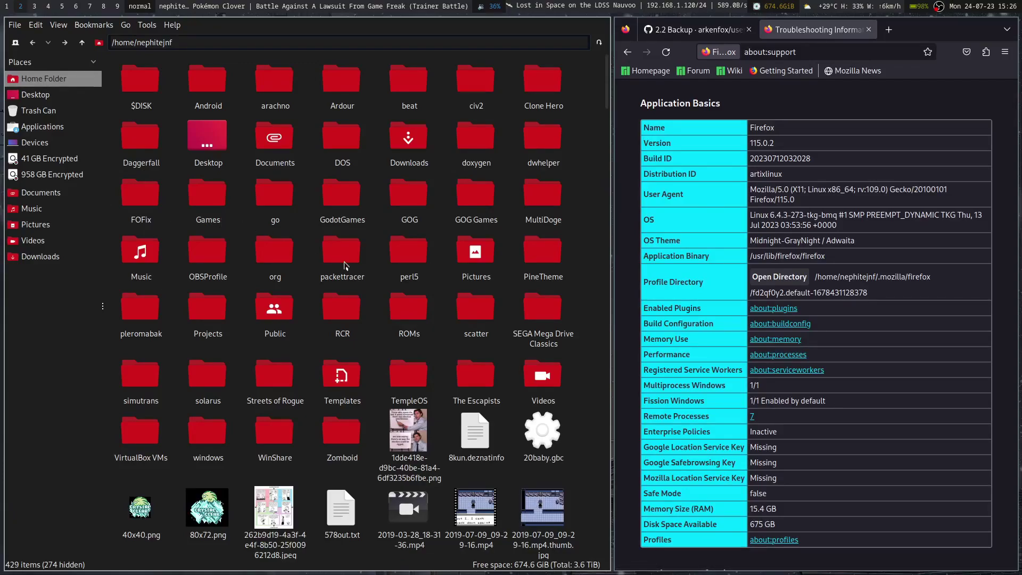
left_click(199, 45)
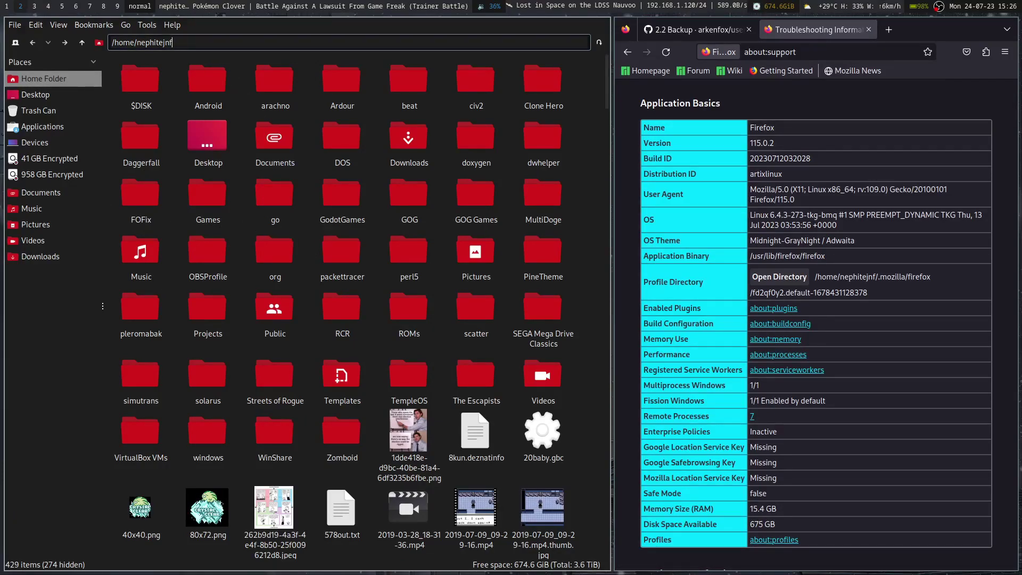
left_click(930, 281)
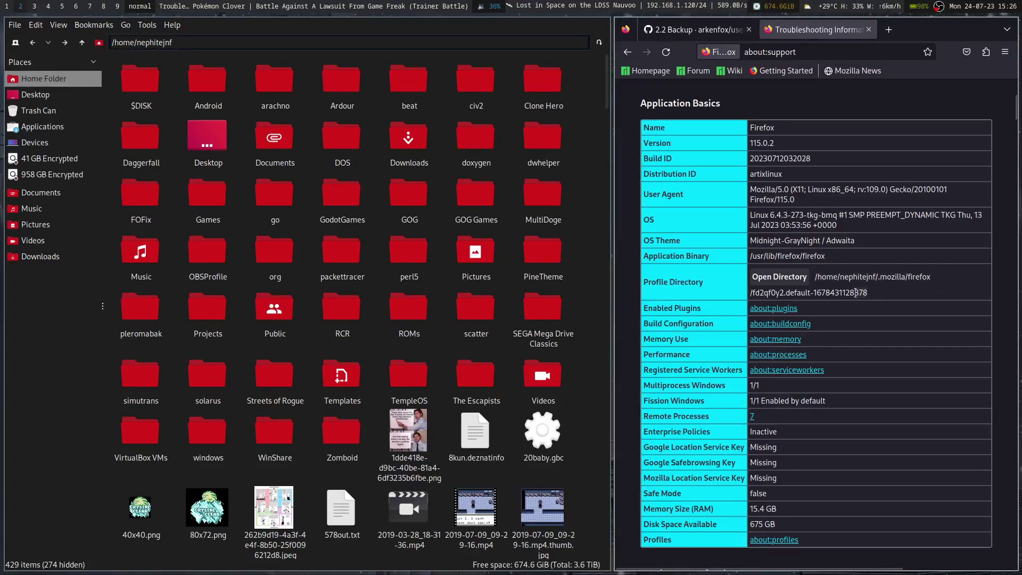
triple_click(838, 276)
right_click(838, 276)
left_click(857, 287)
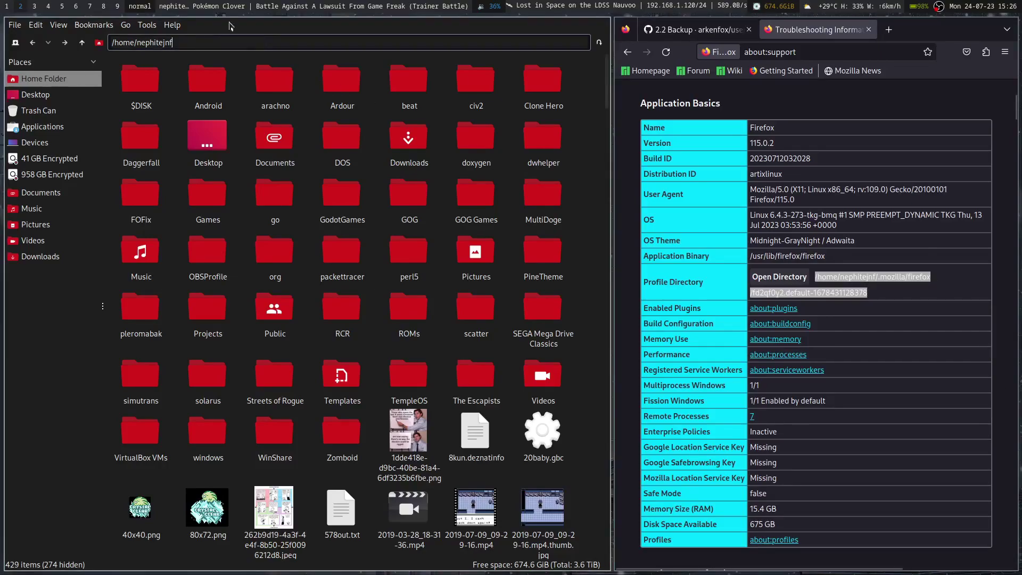
right_click(180, 45)
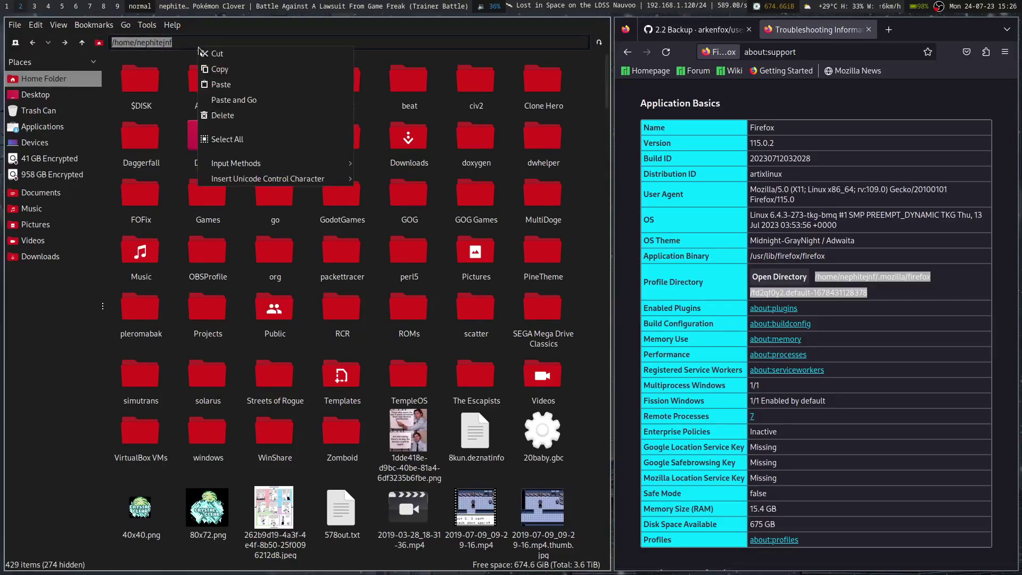
left_click(244, 100)
key("Return")
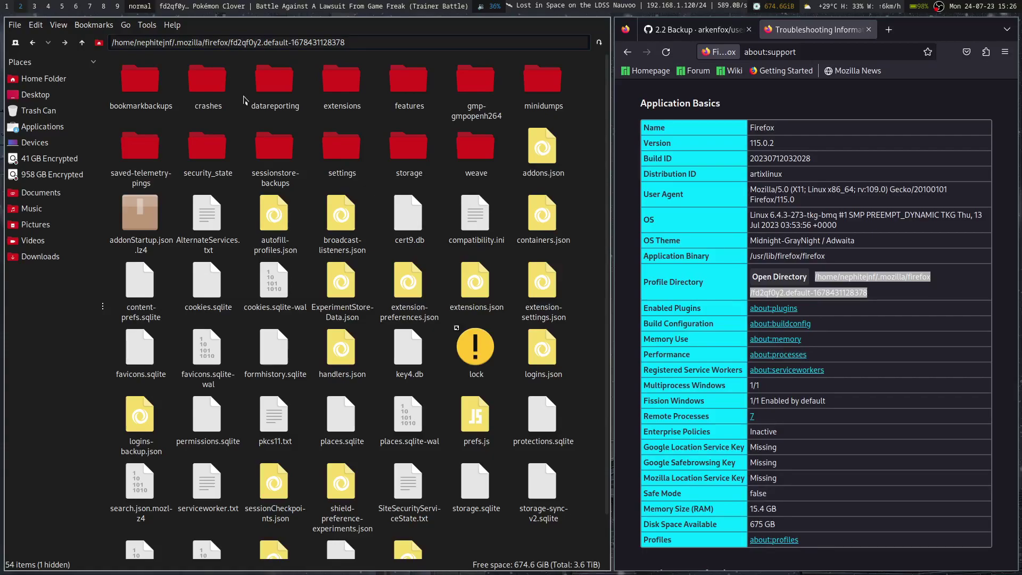
- Browse ~/.mozilla, visiting the Firefox profile and the icecat 5yeox0f5.default profile
left_click(90, 45)
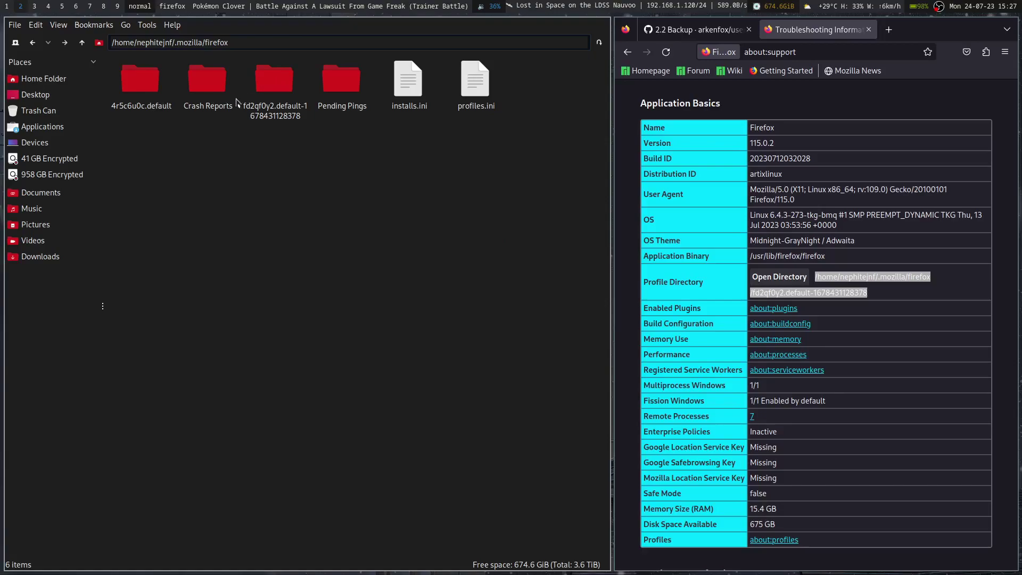
left_click(899, 281)
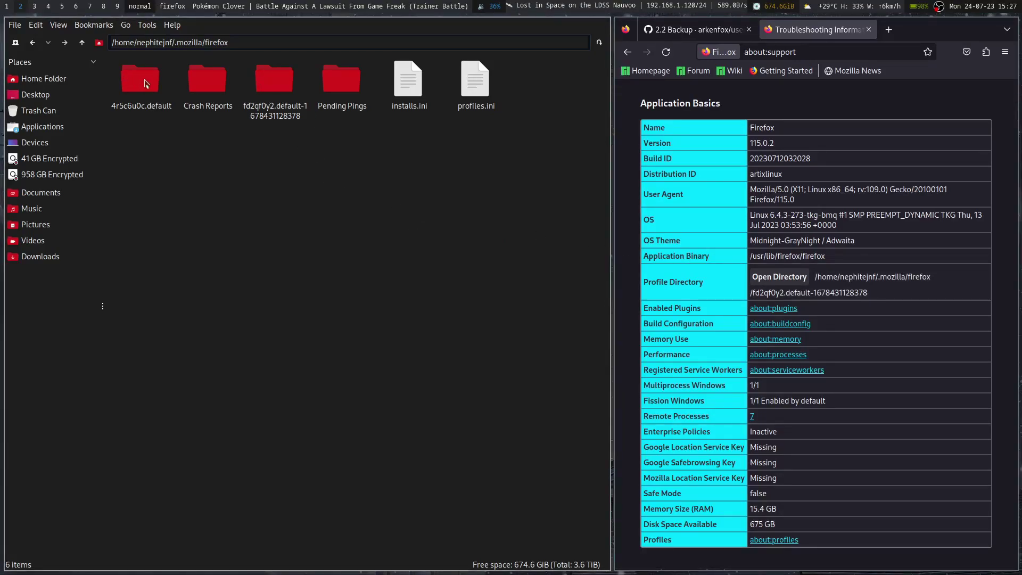
double_click(284, 82)
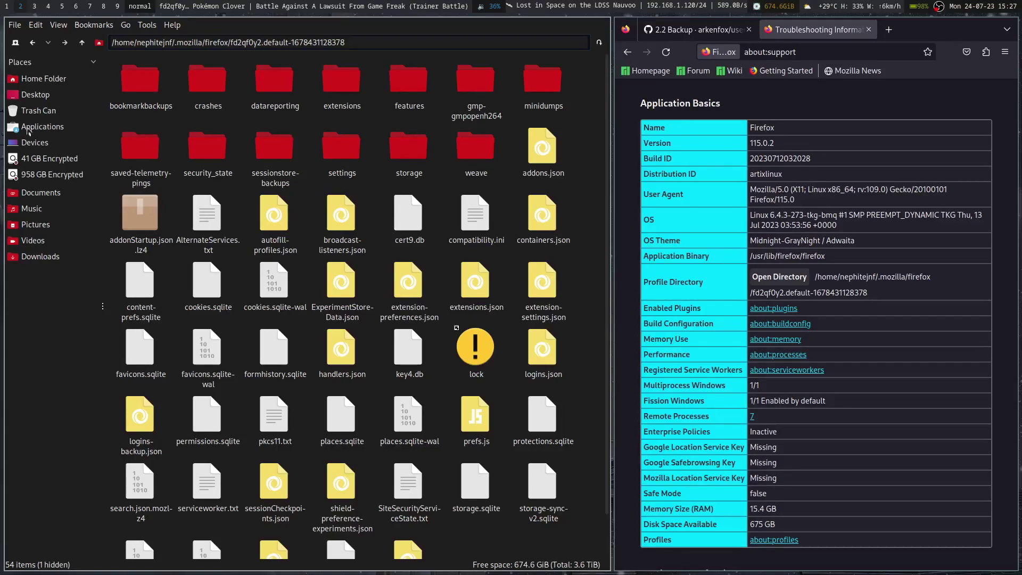
left_click(80, 45)
left_click(80, 44)
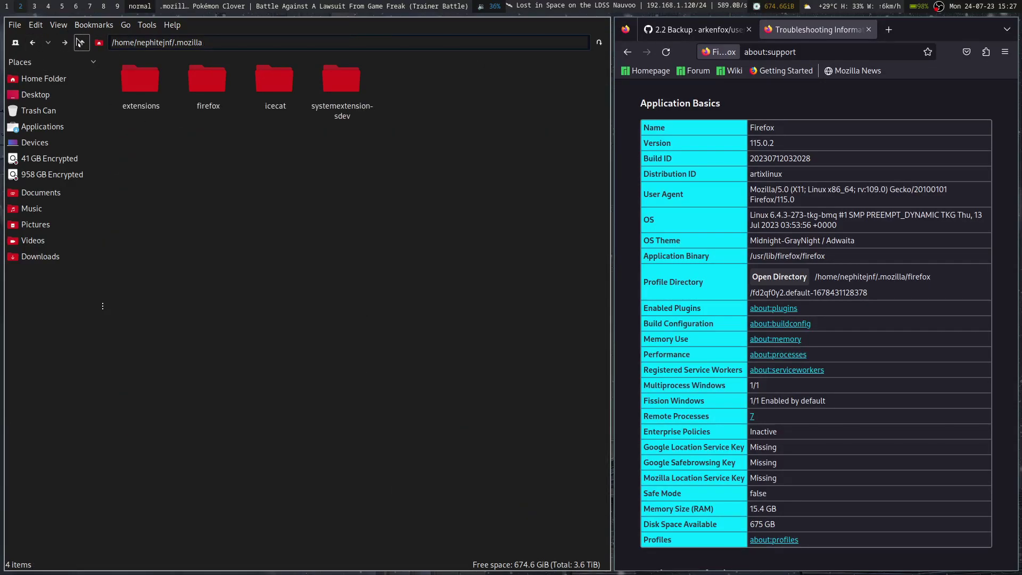
double_click(278, 96)
double_click(153, 82)
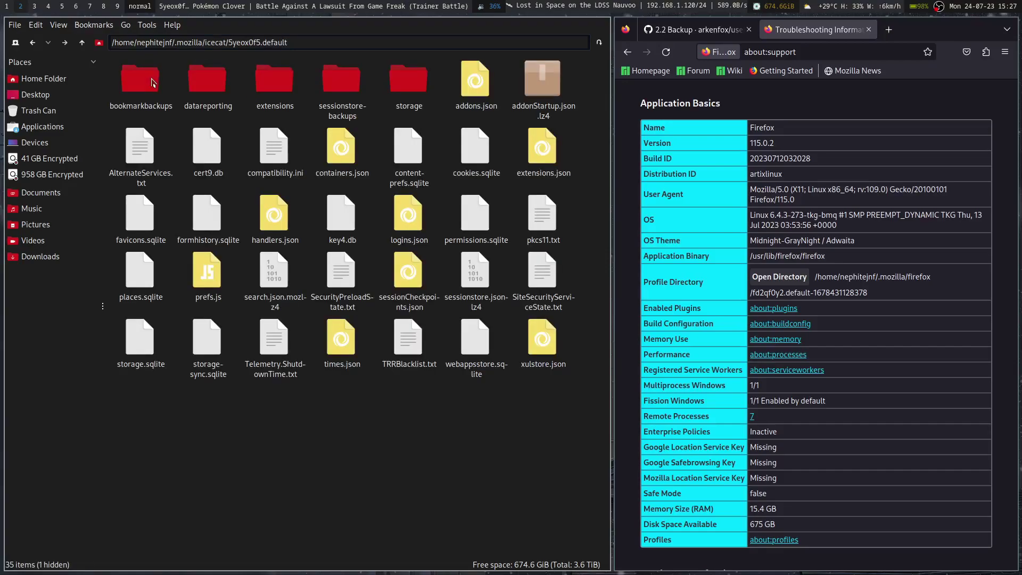
key("alt+Up")
key("alt+Up")
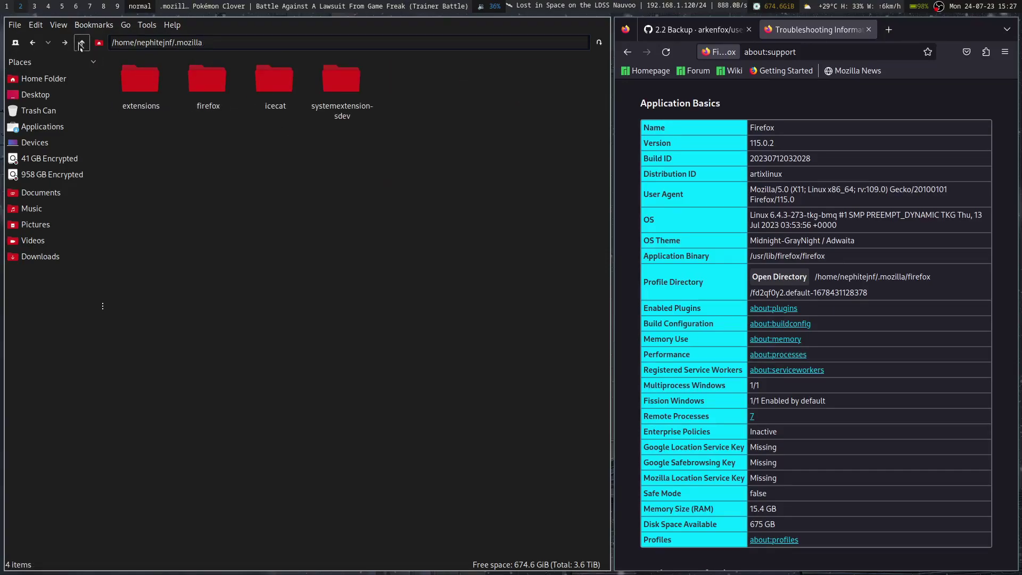
- Look through the extensions, systemextension-sdev and profile extensions folders, then close PCManFM
double_click(153, 86)
left_click(81, 42)
double_click(341, 74)
left_click(82, 42)
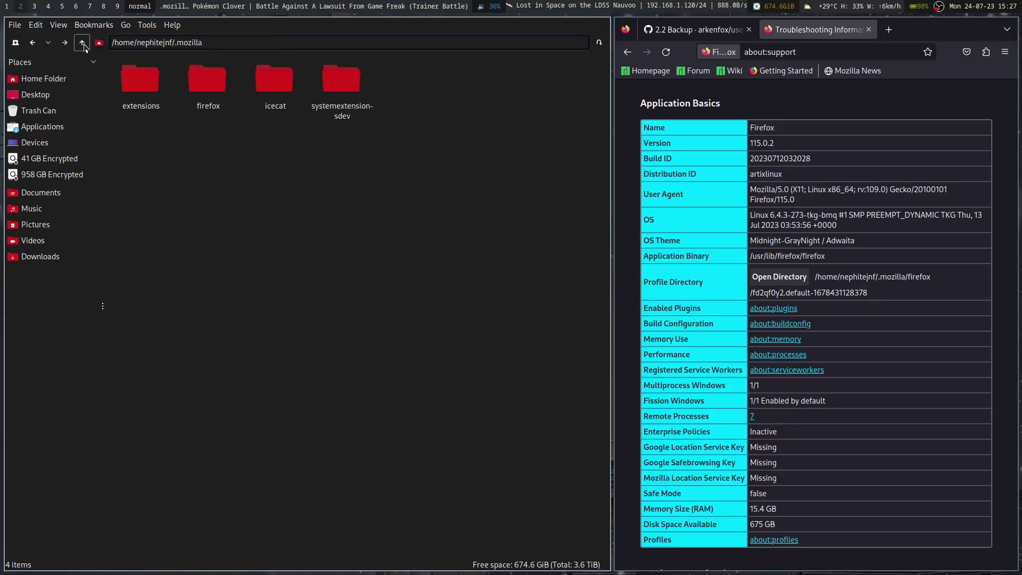
double_click(194, 86)
double_click(269, 84)
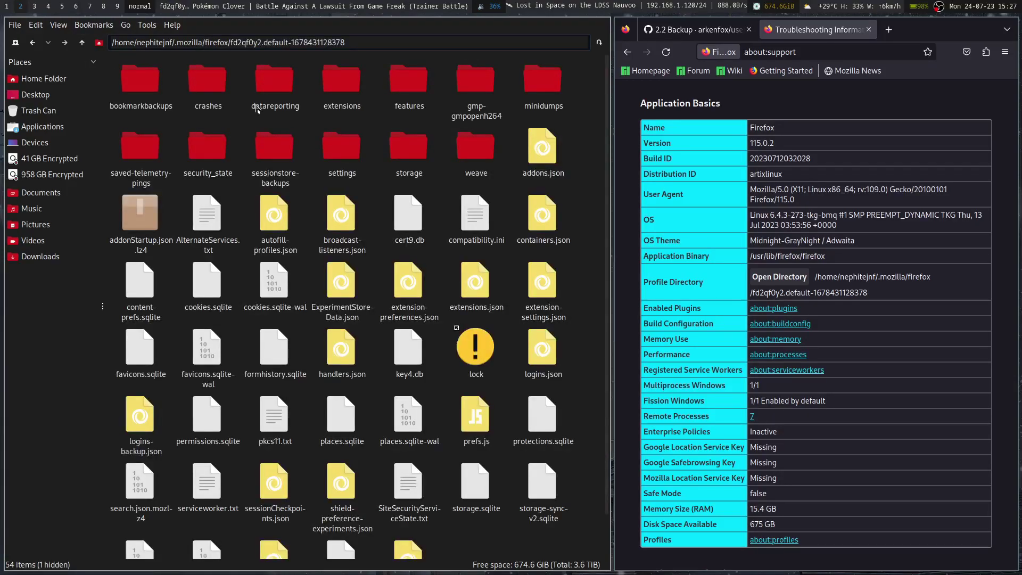
double_click(328, 79)
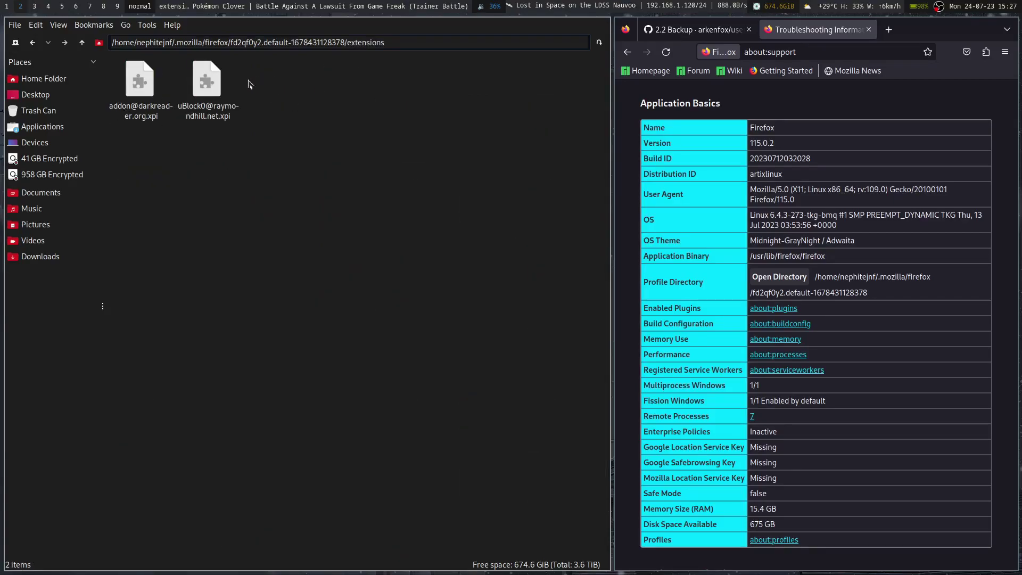
left_click(82, 43)
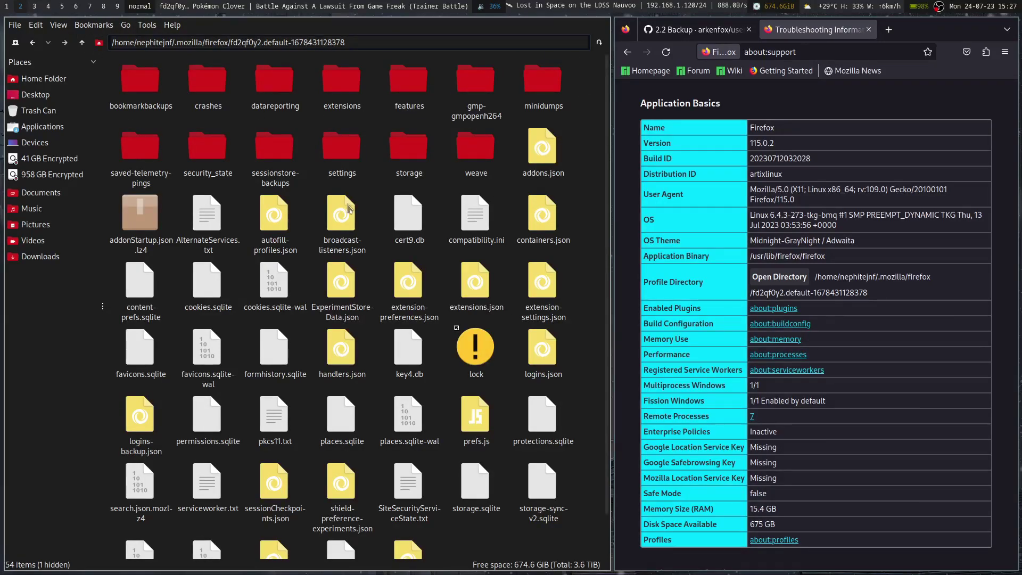
key("ctrl+w")
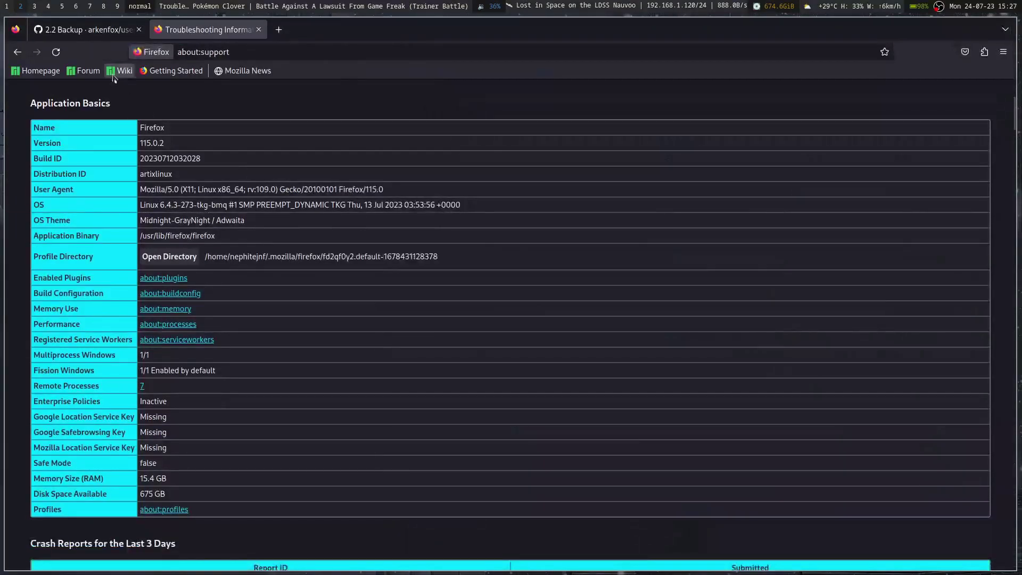
- Go from the arkenfox 2.2 Backup wiki page to the 3.1 Overrides page on user-overrides.js
left_click(90, 31)
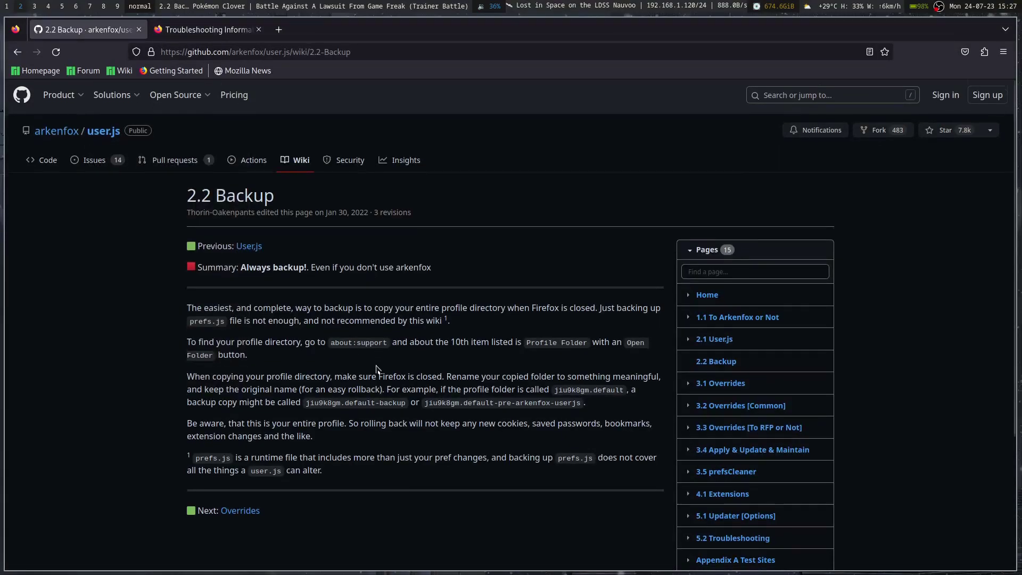
scroll(383, 367, "down", 3)
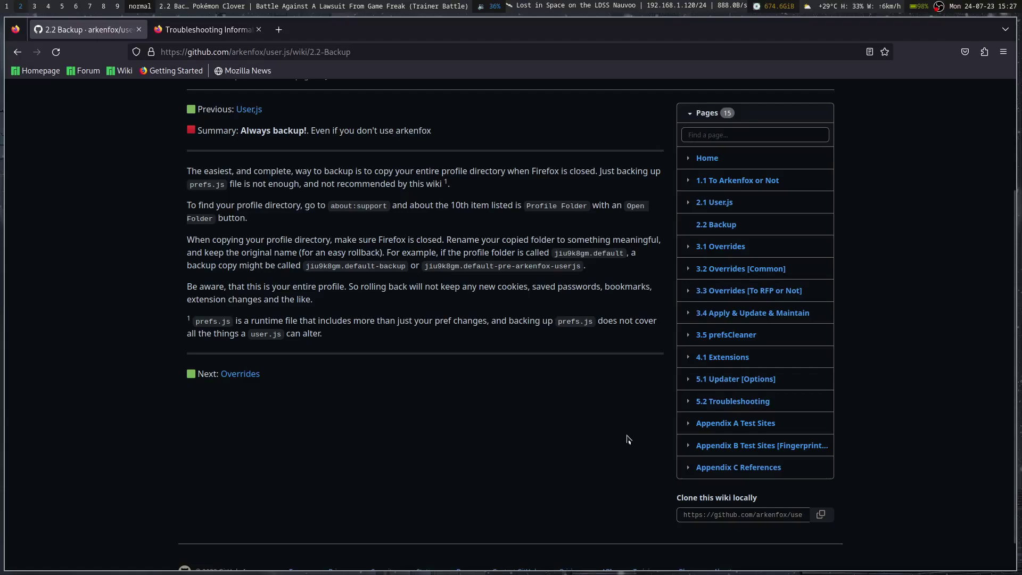
left_click(241, 378)
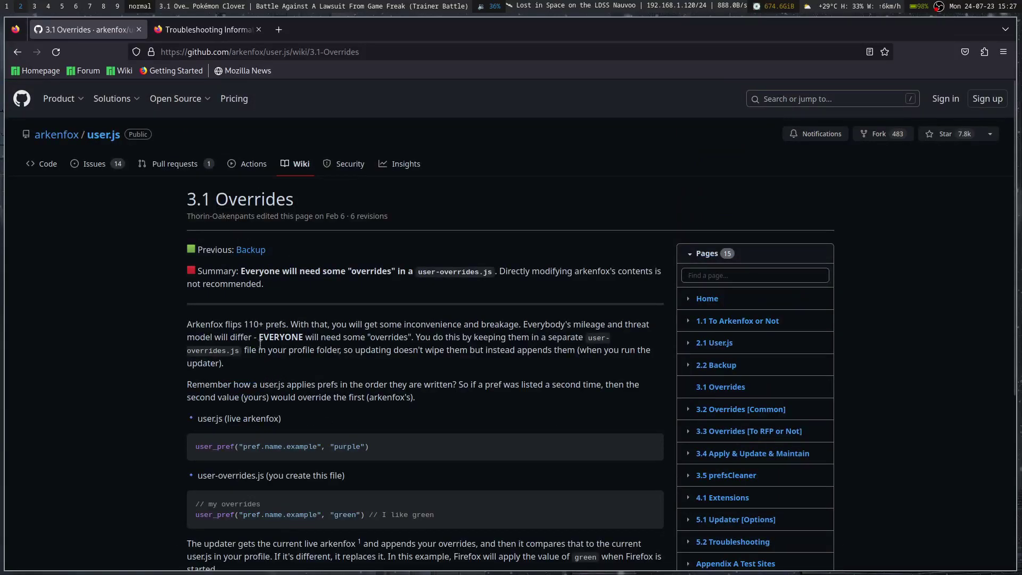
scroll(261, 319, "down", 2)
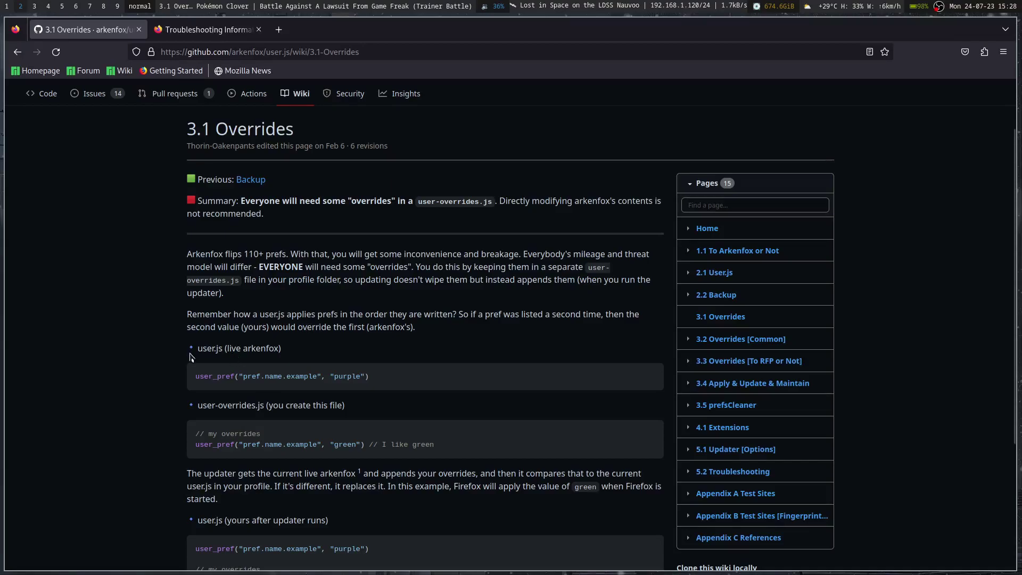
scroll(250, 274, "down", 3)
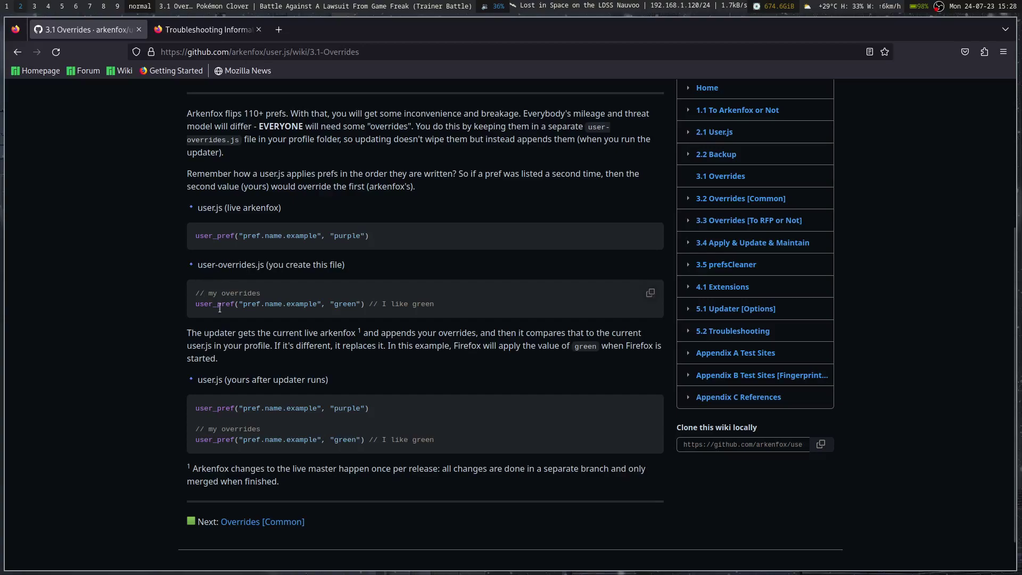
left_click_drag(221, 314, 434, 303)
left_click(427, 303)
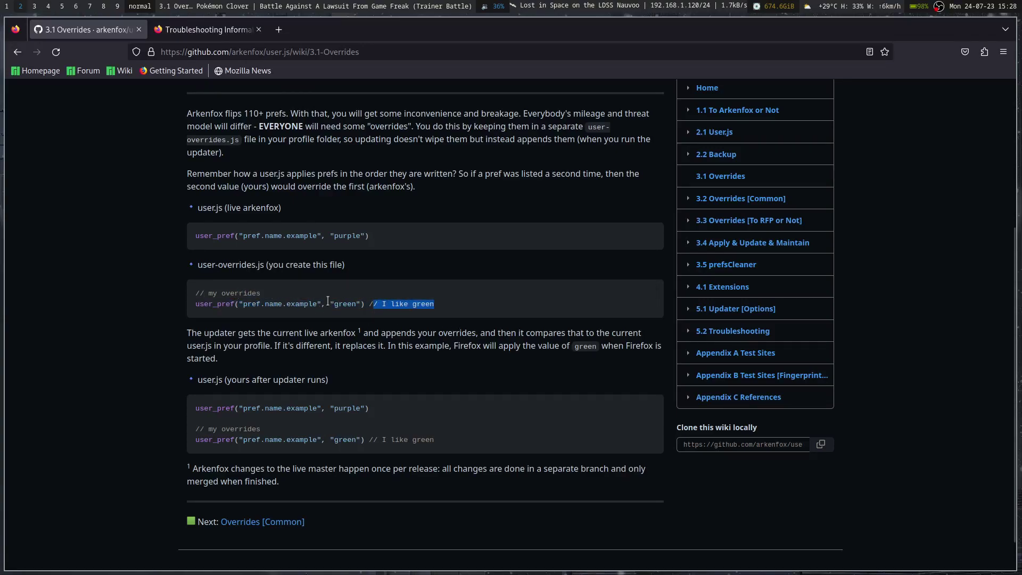
left_click(330, 303)
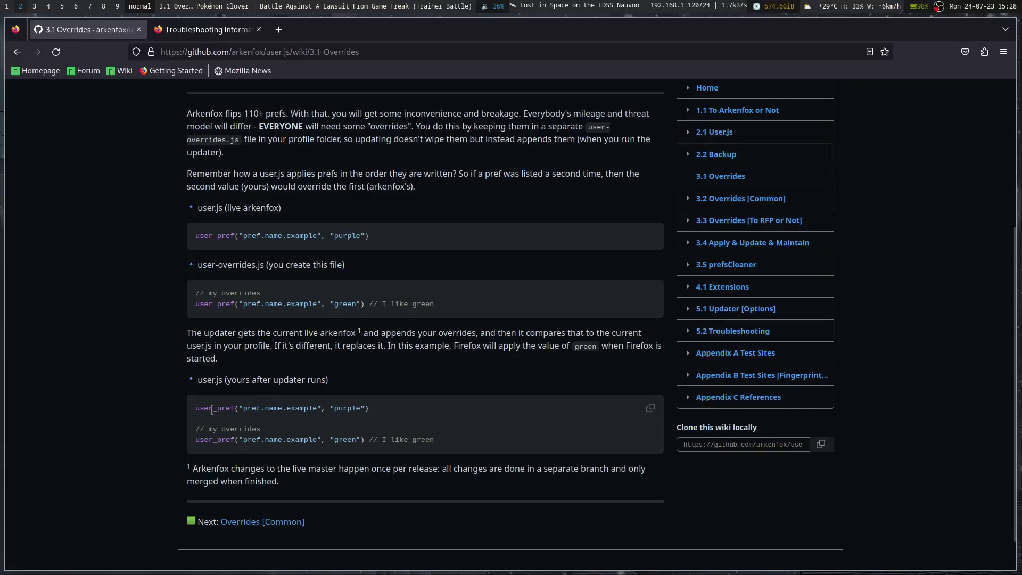
left_click_drag(314, 408, 369, 408)
left_click(355, 420)
left_click_drag(299, 441, 360, 440)
left_click(262, 494)
key("Home")
key("End")
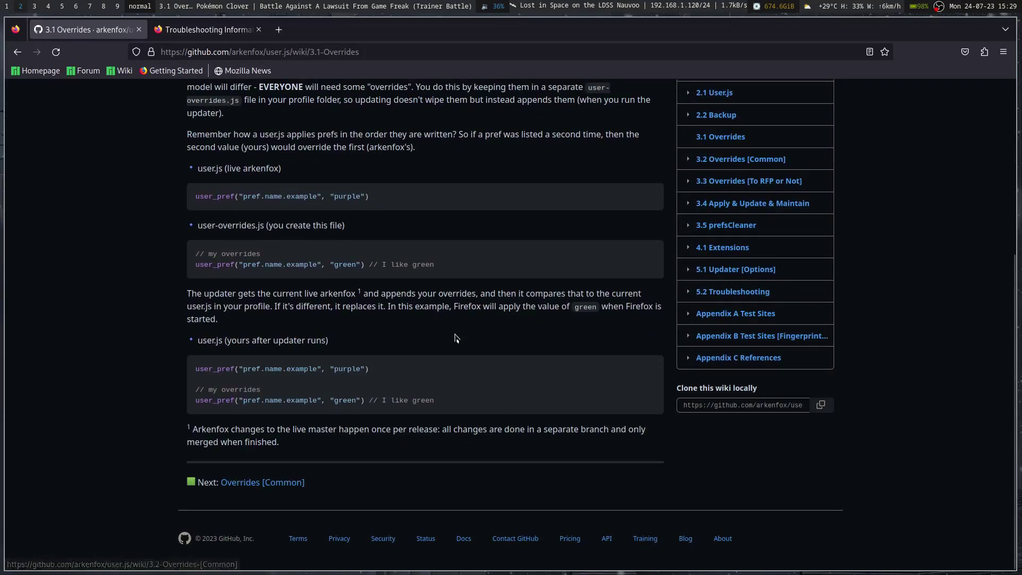
key("Home")
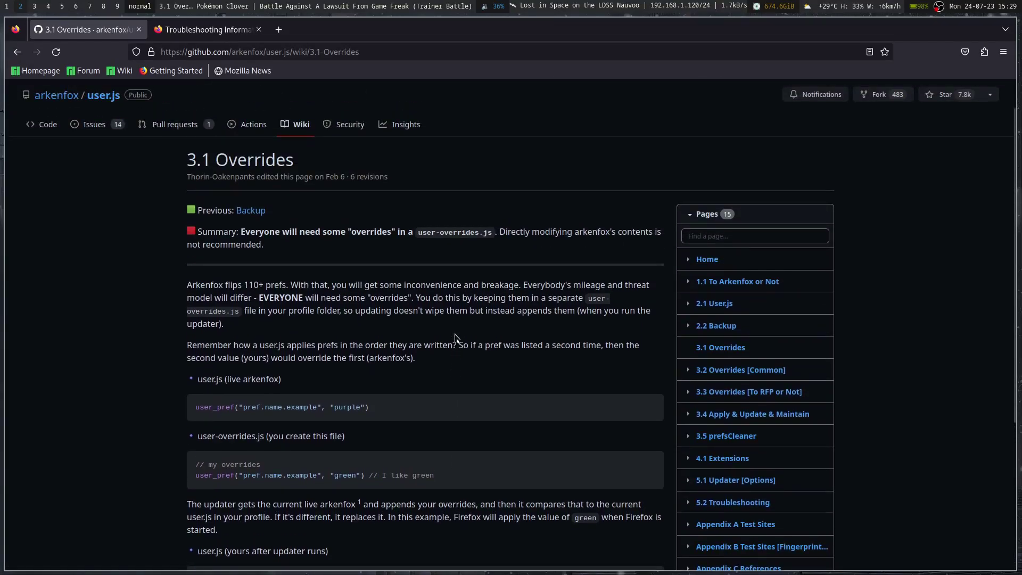